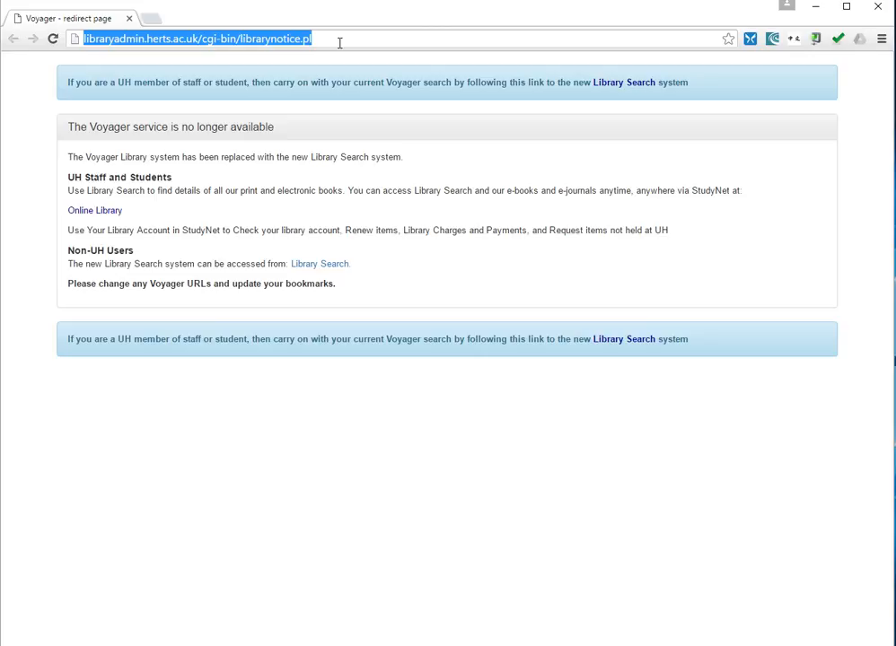
Load visualstudio.com in Chrome and choose Sign in at the top right.
{"action": "type", "text": "visual"}
{"action": "key", "text": "Return"}
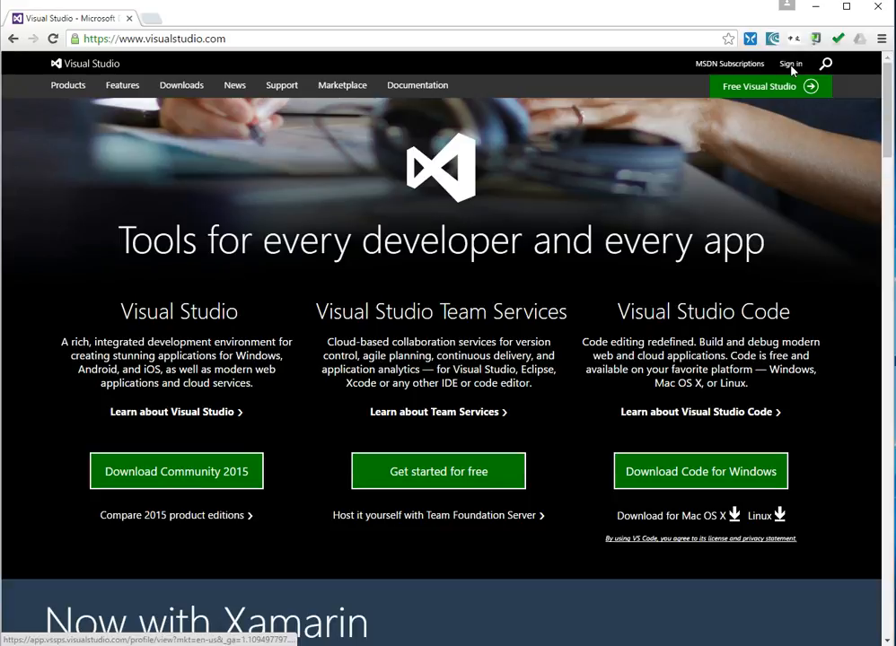
{"action": "left_click", "coordinate": [791, 66]}
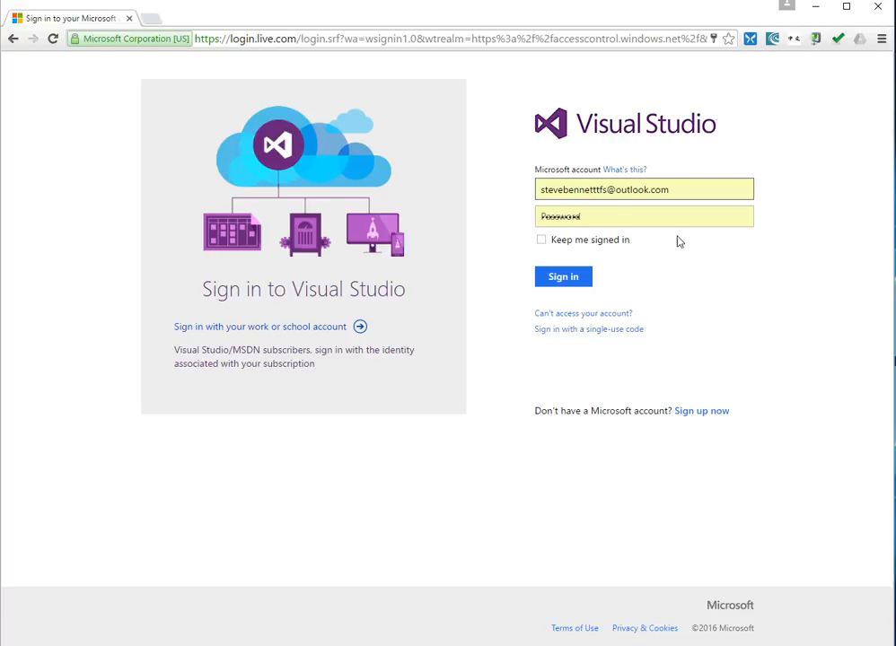
Sign in with the University of Hertfordshire work account using its prefilled password.
{"action": "left_click", "coordinate": [275, 329]}
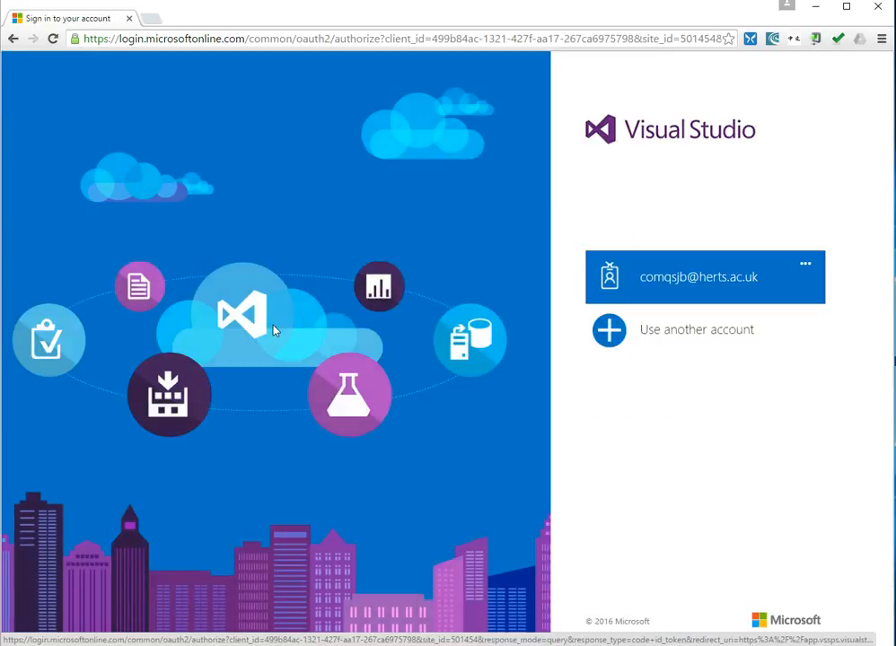
{"action": "left_click", "coordinate": [705, 298]}
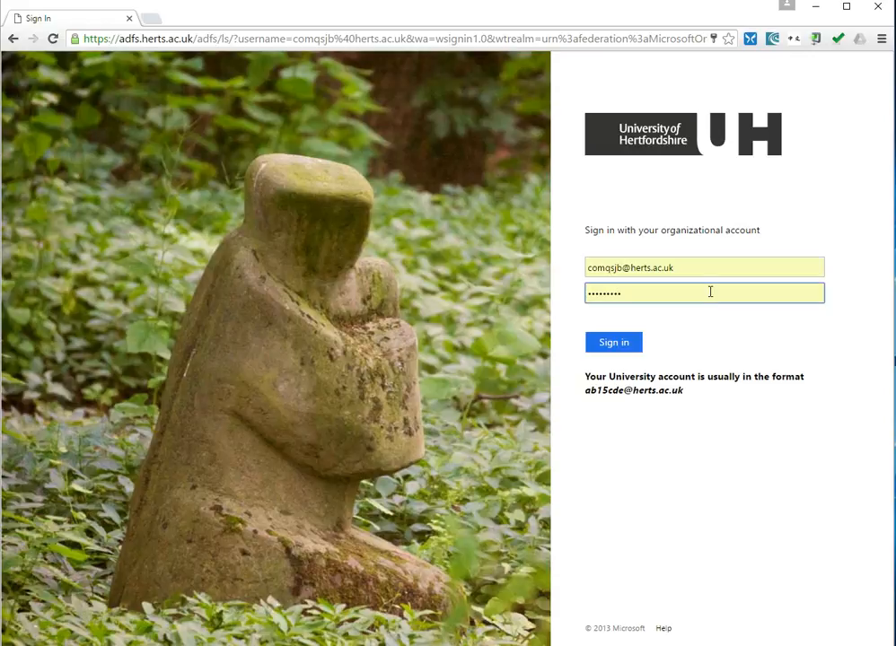
{"action": "left_click", "coordinate": [626, 341]}
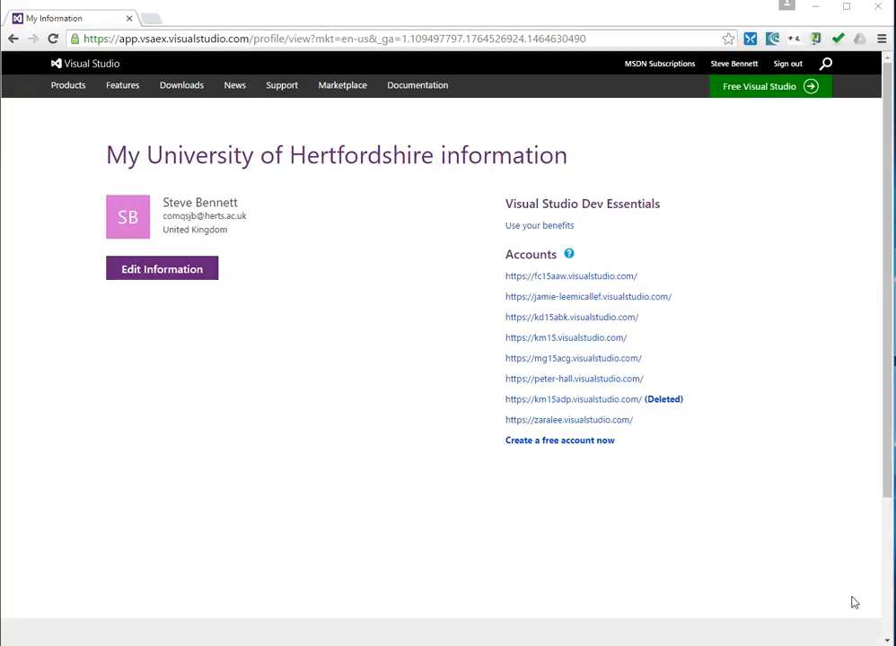
Create the Team Services account 'uhsteve' with Team Foundation Version Control for code.
{"action": "left_click", "coordinate": [592, 441]}
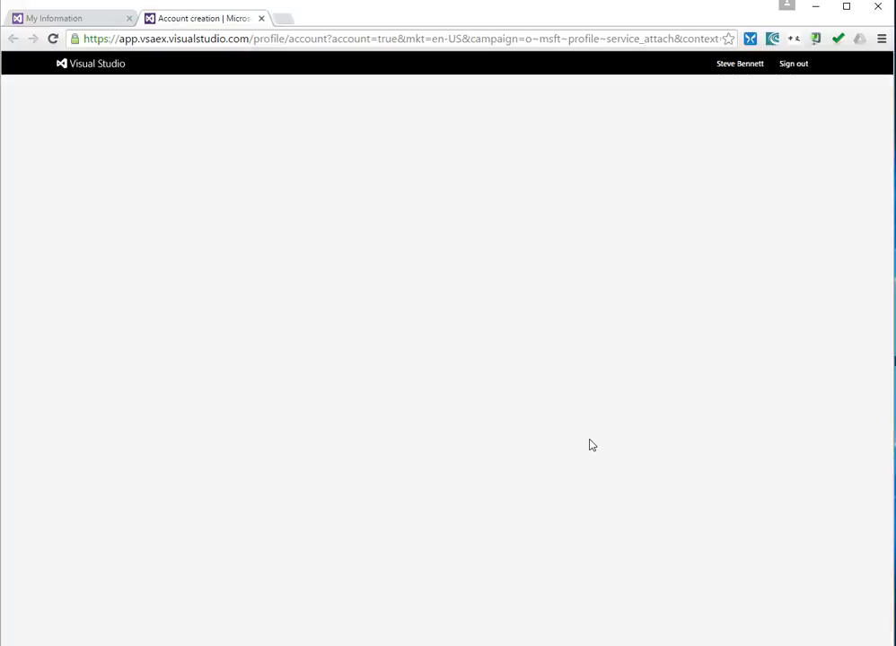
{"action": "left_click", "coordinate": [398, 311]}
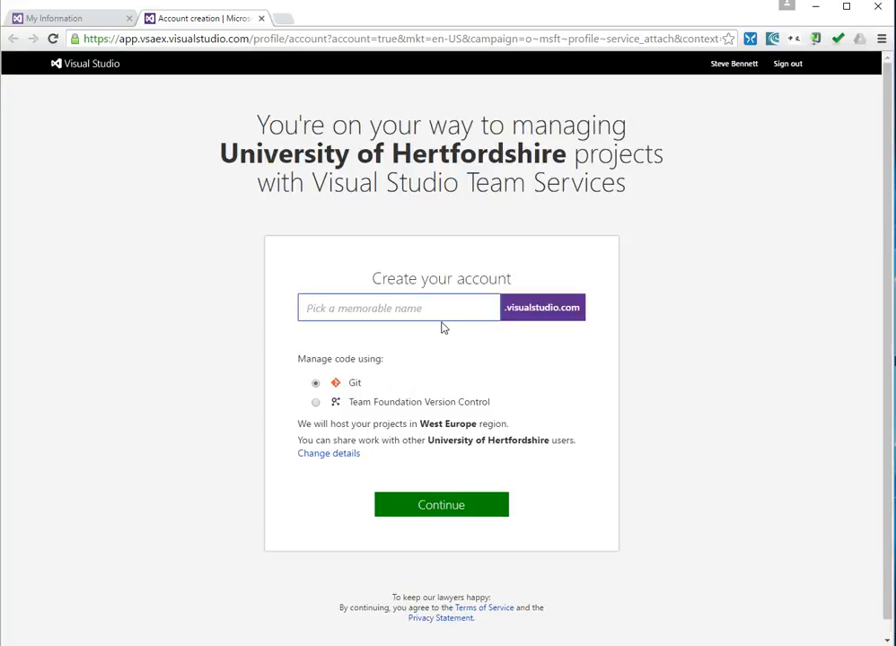
{"action": "left_click", "coordinate": [315, 403]}
{"action": "left_click", "coordinate": [340, 310]}
{"action": "type", "text": "uhsteve"}
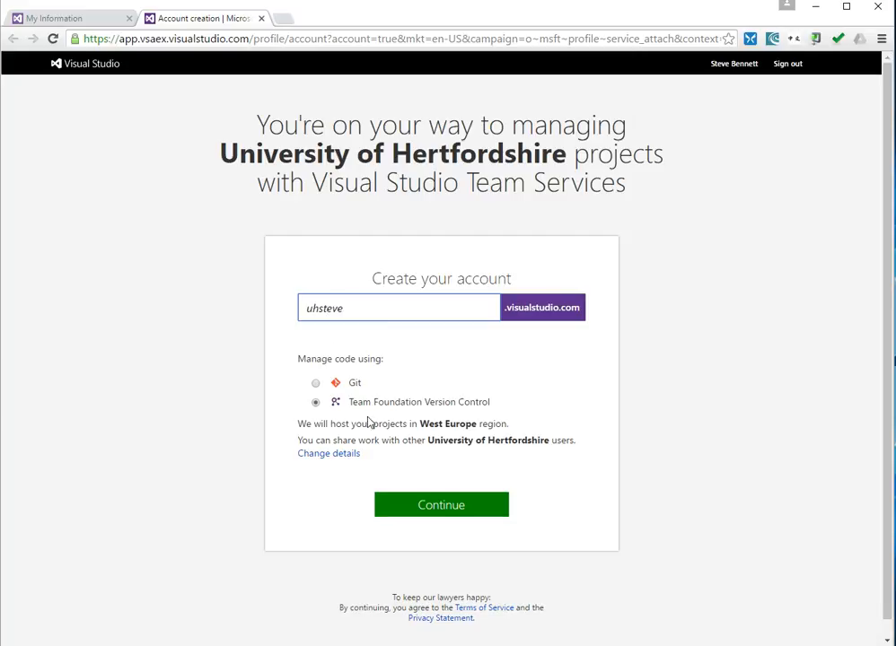
{"action": "left_click", "coordinate": [446, 508]}
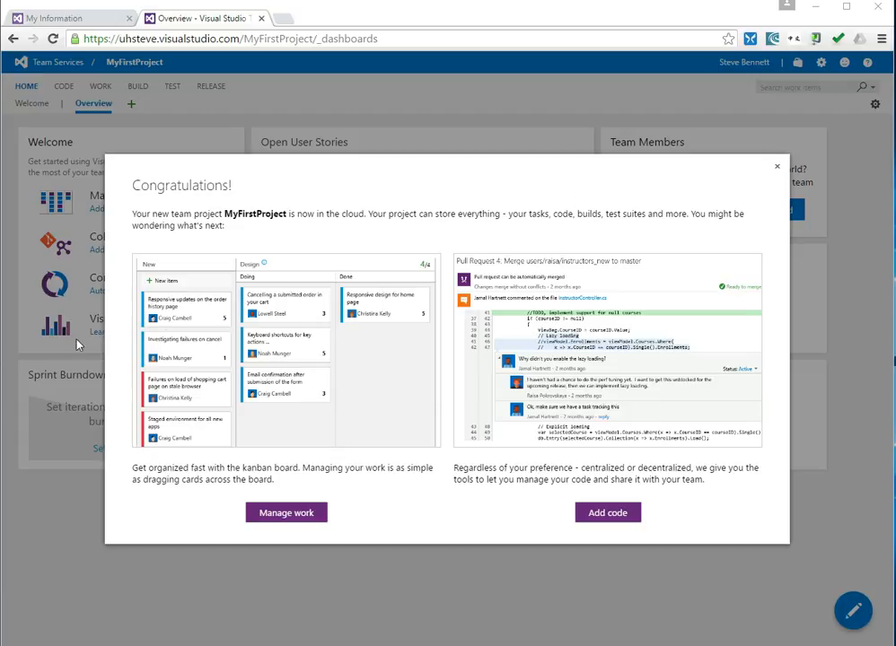
Close the Congratulations dialog and show the MyFirstProject Overview dashboard.
{"action": "left_click", "coordinate": [776, 167]}
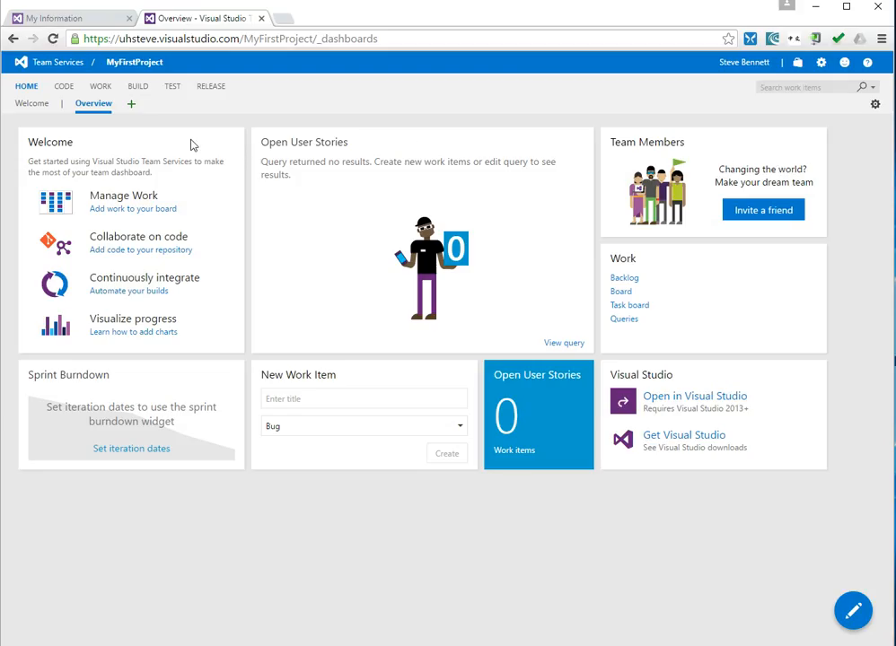
{"action": "left_click", "coordinate": [27, 92]}
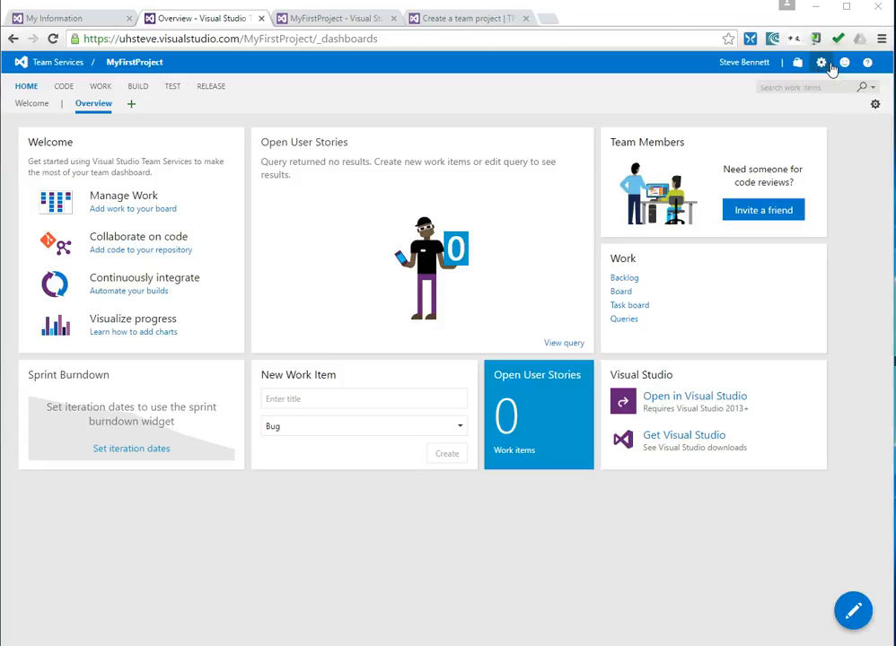
Reach the uhsteve account home page by removing the project part of the admin URL.
{"action": "left_click", "coordinate": [823, 65]}
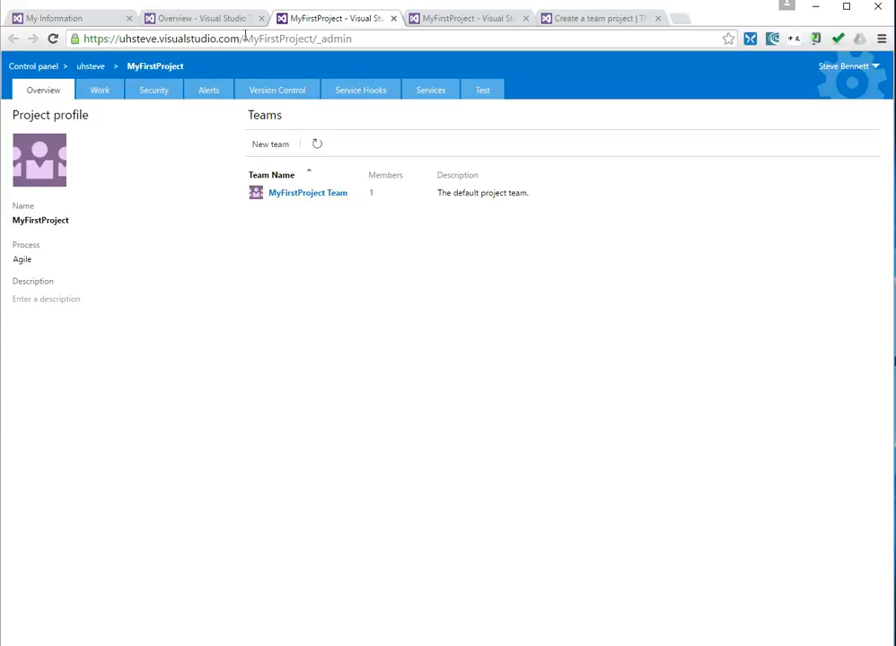
{"action": "left_click_drag", "start_coordinate": [249, 38], "coordinate": [435, 59]}
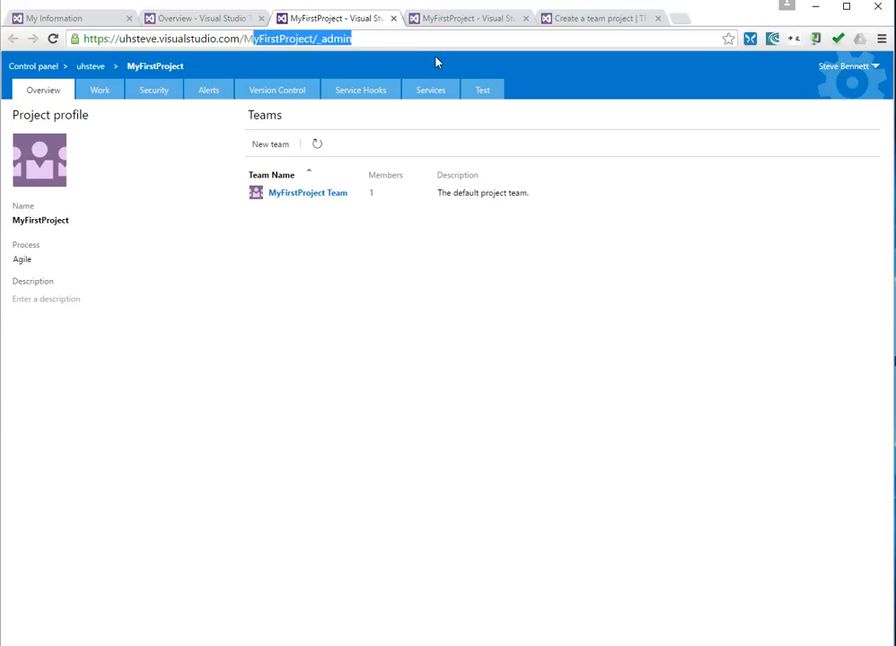
{"action": "key", "text": "BackSpace"}
{"action": "key", "text": "BackSpace"}
{"action": "key", "text": "Return"}
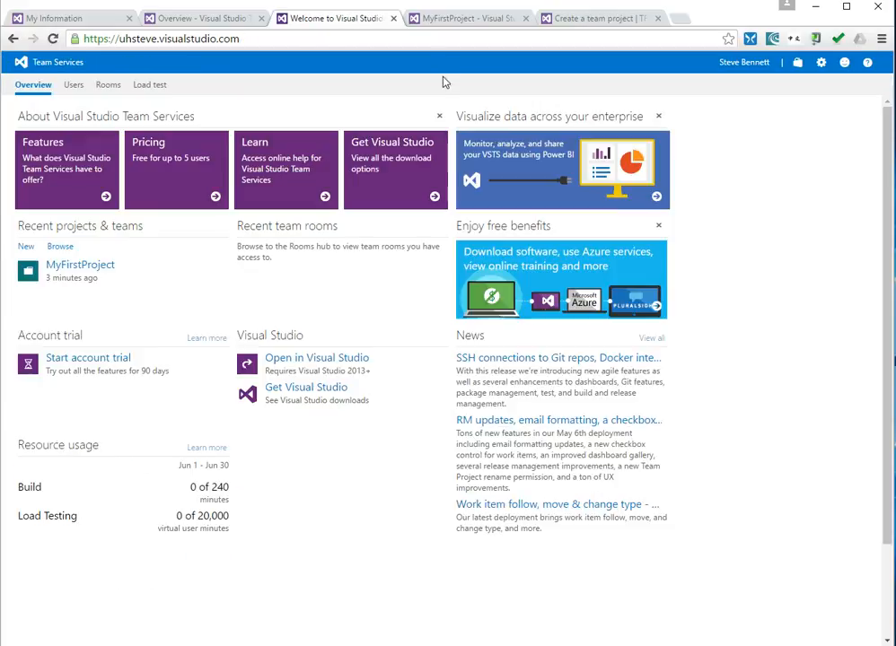
Create the Agile team project 'SteveRiadd' using Team Foundation Version Control and open it.
{"action": "left_click", "coordinate": [26, 247]}
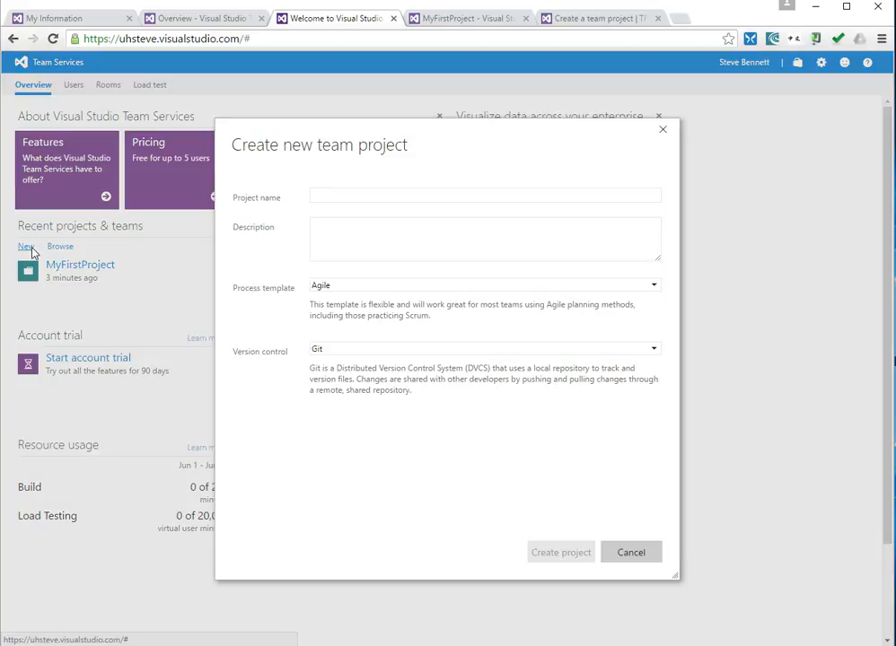
{"action": "type", "text": "SSte"}
{"action": "key", "text": "BackSpace"}
{"action": "key", "text": "BackSpace"}
{"action": "key", "text": "BackSpace"}
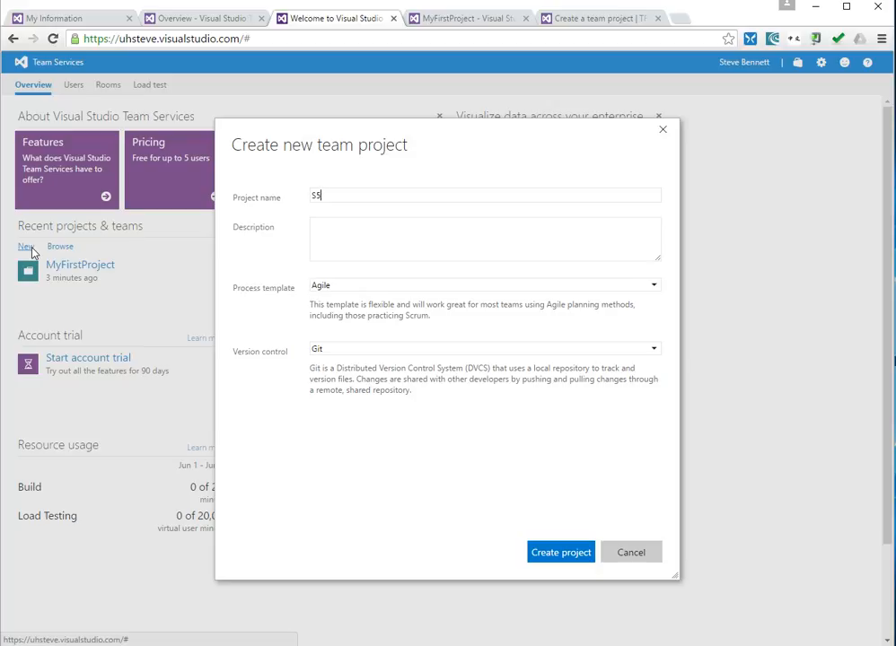
{"action": "type", "text": "teveRiadd"}
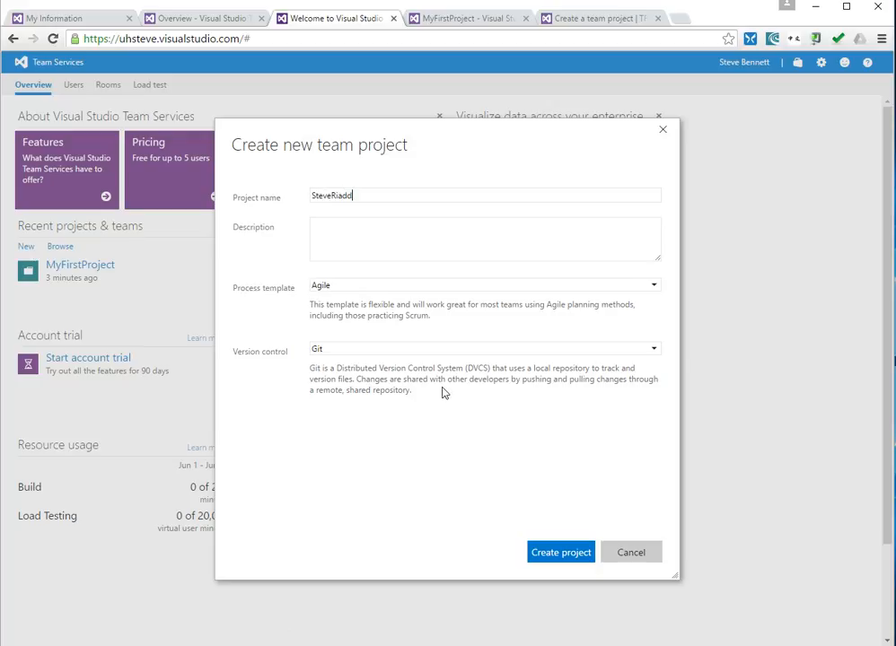
{"action": "left_click", "coordinate": [412, 352]}
{"action": "left_click", "coordinate": [411, 378]}
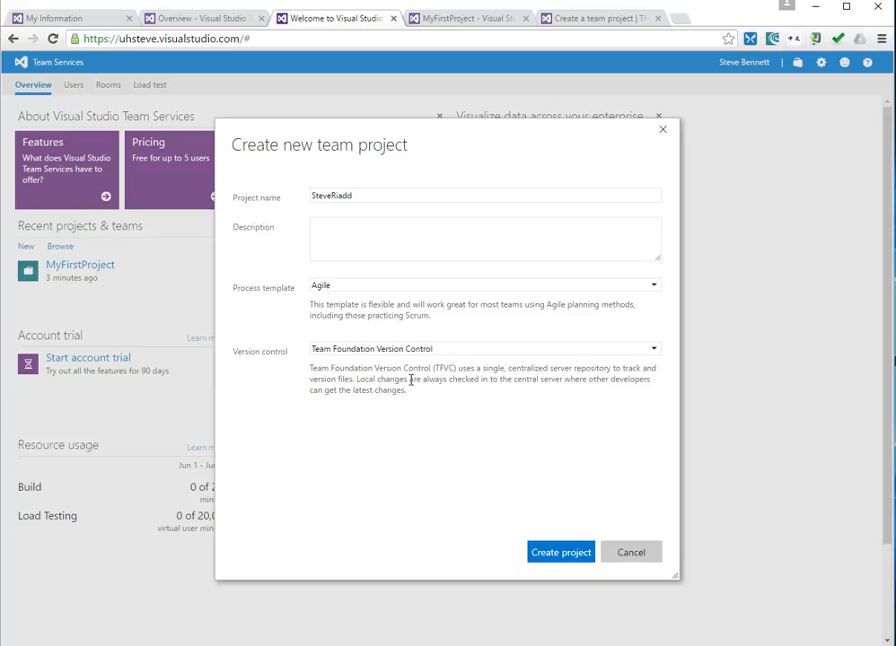
{"action": "left_click", "coordinate": [563, 557]}
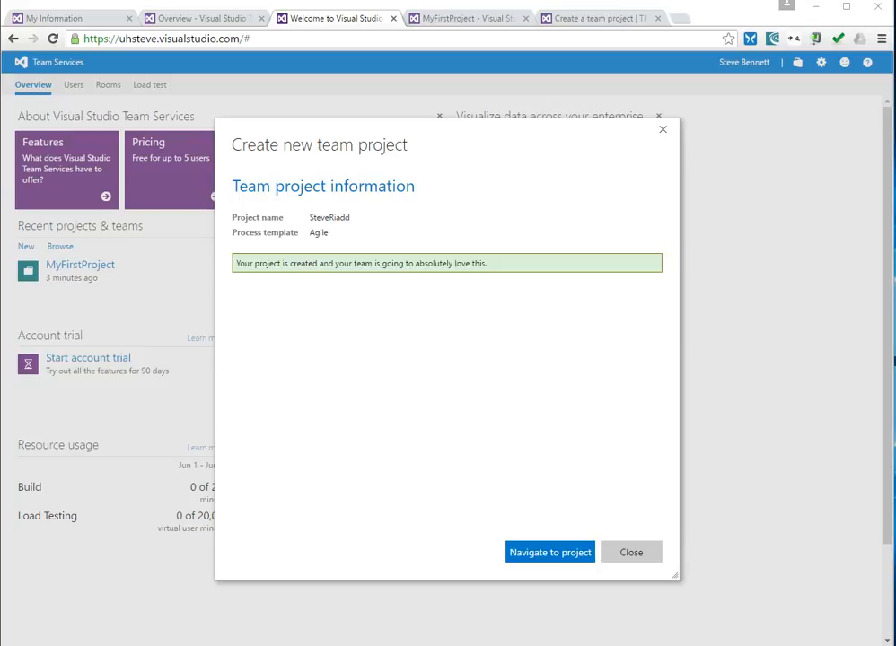
{"action": "left_click", "coordinate": [558, 552]}
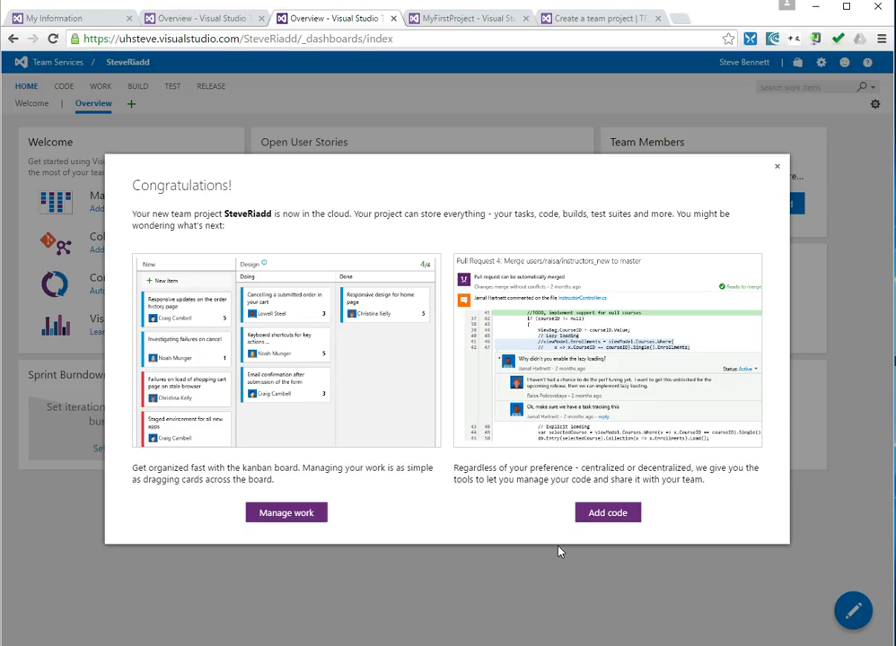
Close the welcome dialog, confirm SteveRiadd's code holds only BuildProcessTemplates, then return to its dashboard.
{"action": "left_click", "coordinate": [777, 169]}
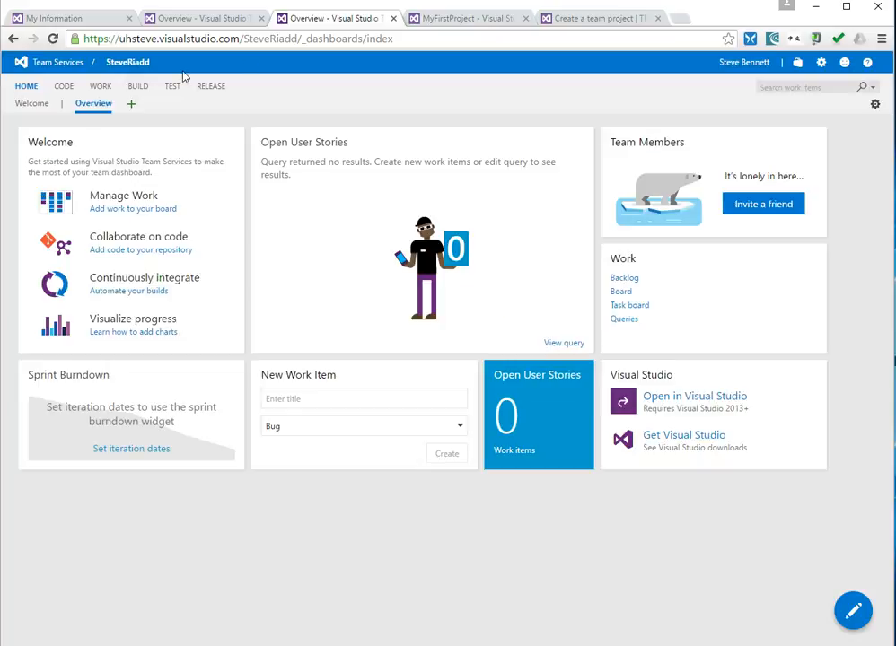
{"action": "left_click", "coordinate": [62, 88]}
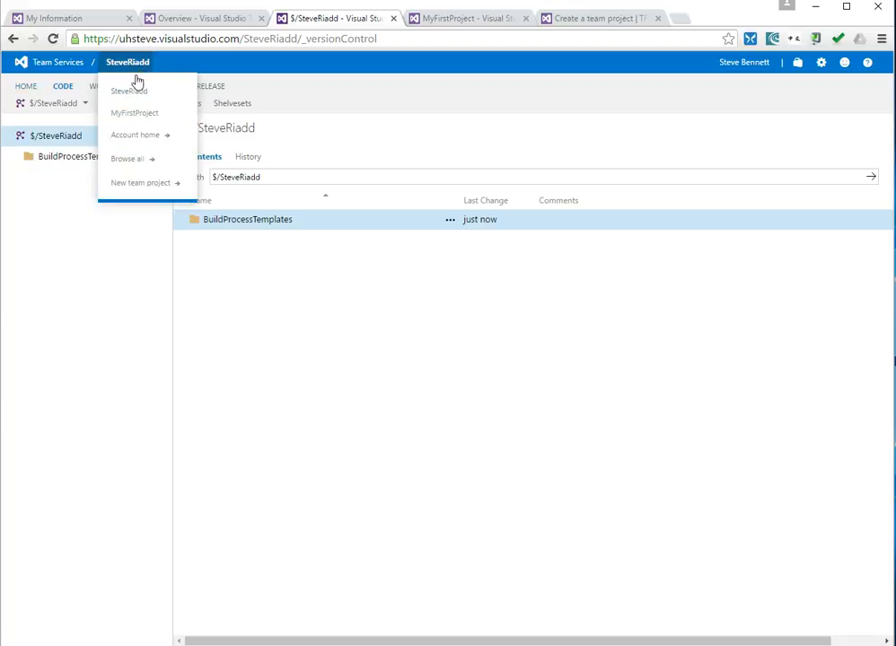
{"action": "left_click", "coordinate": [135, 92]}
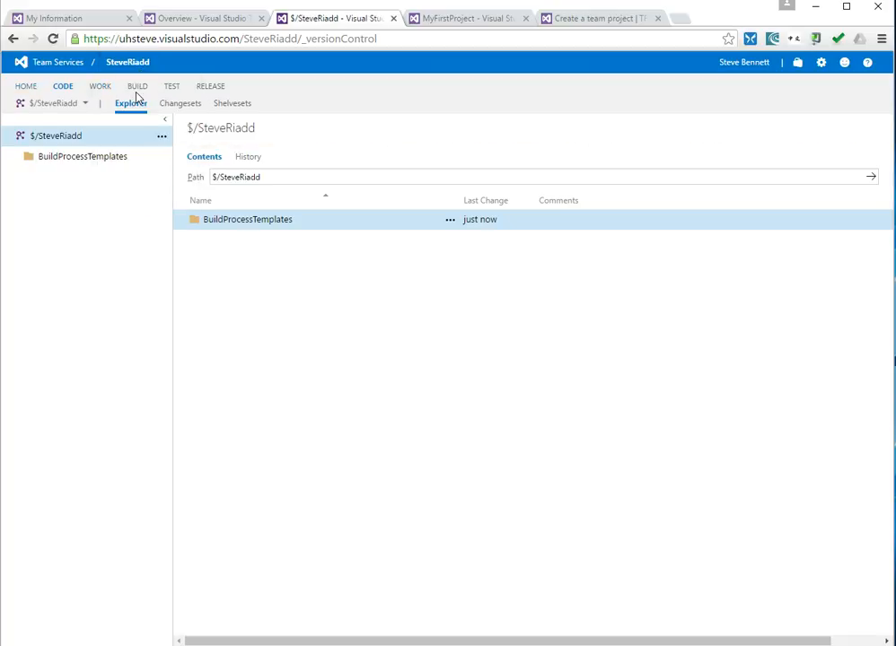
{"action": "left_click", "coordinate": [29, 87]}
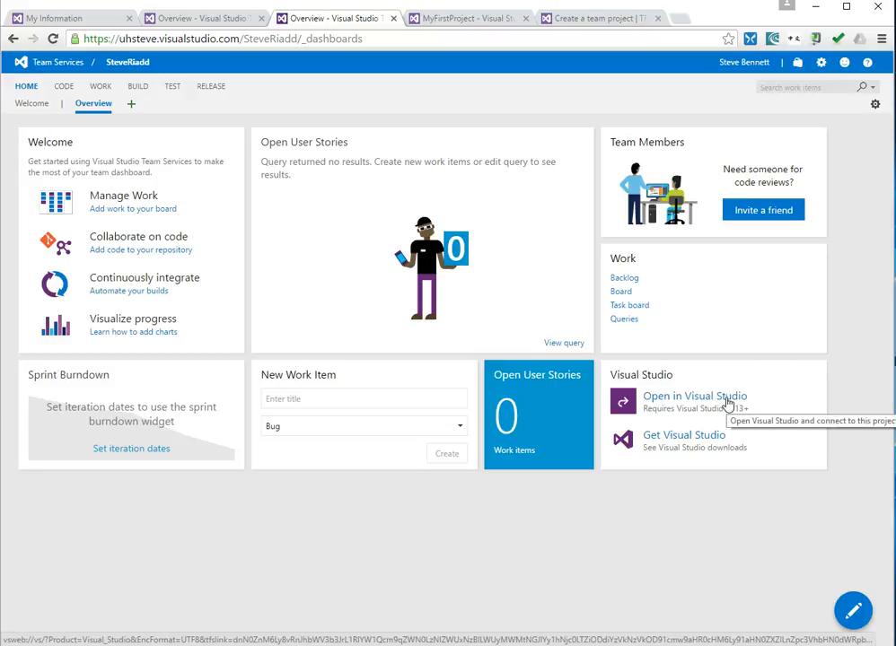
Open SteveRiadd in Visual Studio 2015 and sign in with the university email and password.
{"action": "left_click", "coordinate": [728, 403]}
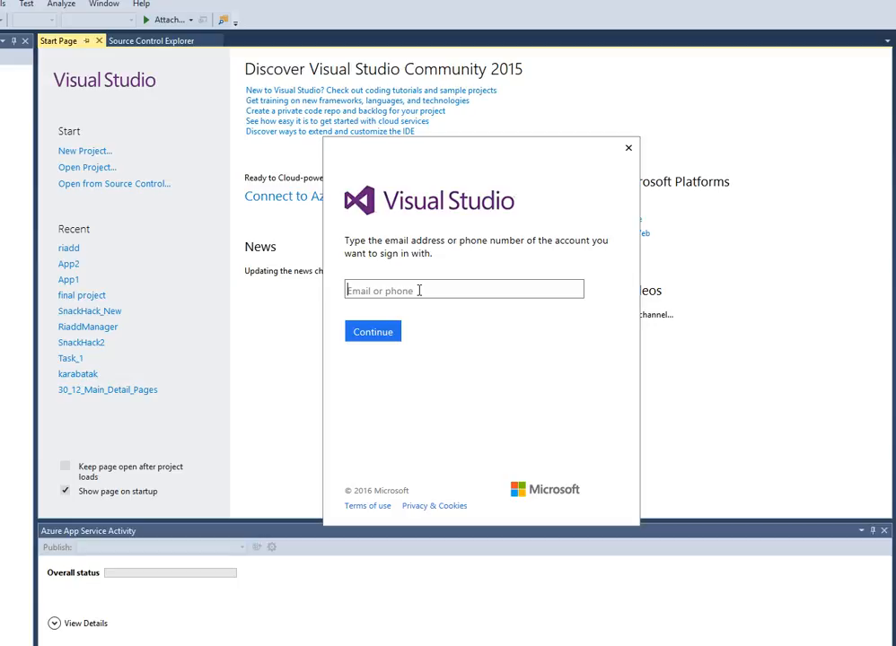
{"action": "left_click", "coordinate": [421, 292]}
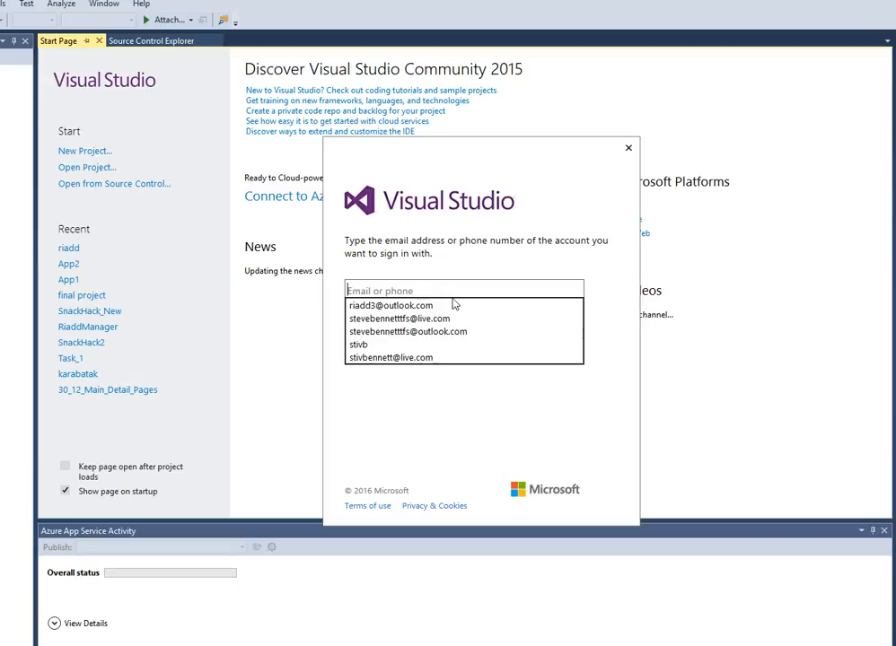
{"action": "left_click", "coordinate": [427, 268]}
{"action": "left_click", "coordinate": [419, 288]}
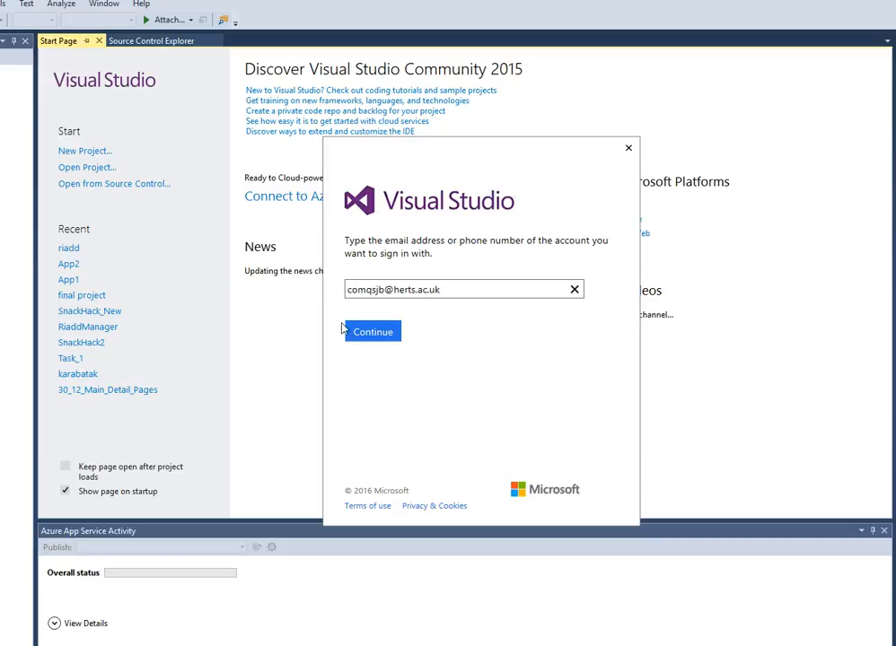
{"action": "left_click", "coordinate": [395, 334]}
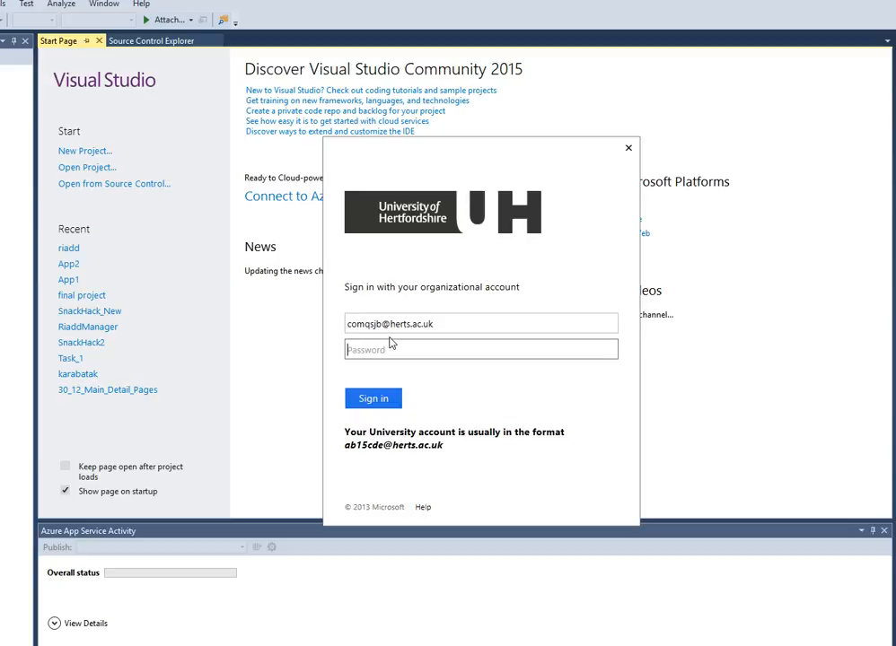
{"action": "type", "text": "********"}
{"action": "key", "text": "Return"}
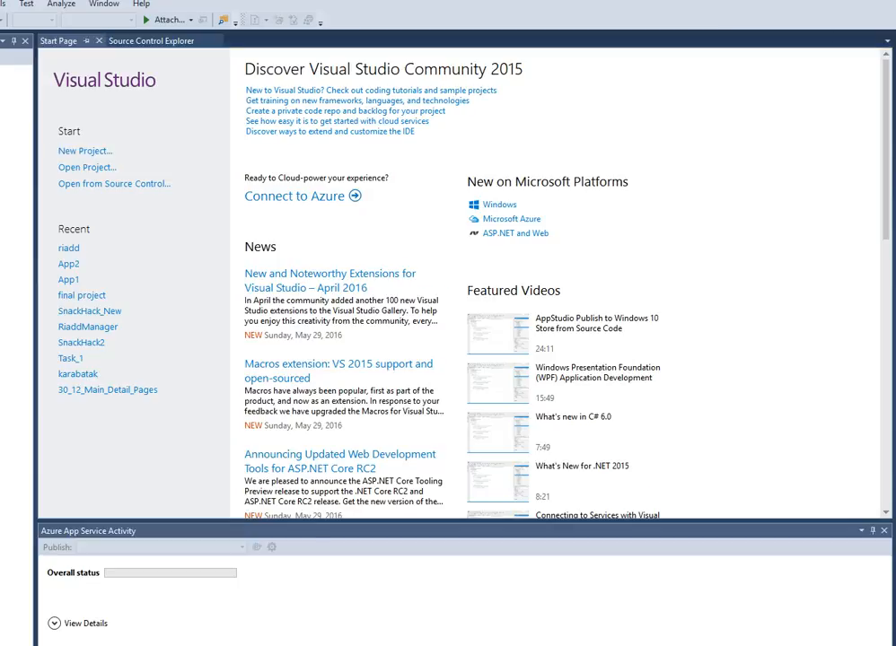
Resize the window, widen Team Explorer, map the SteveRiadd workspace, and open Source Control Explorer.
{"action": "double_click", "coordinate": [520, 1]}
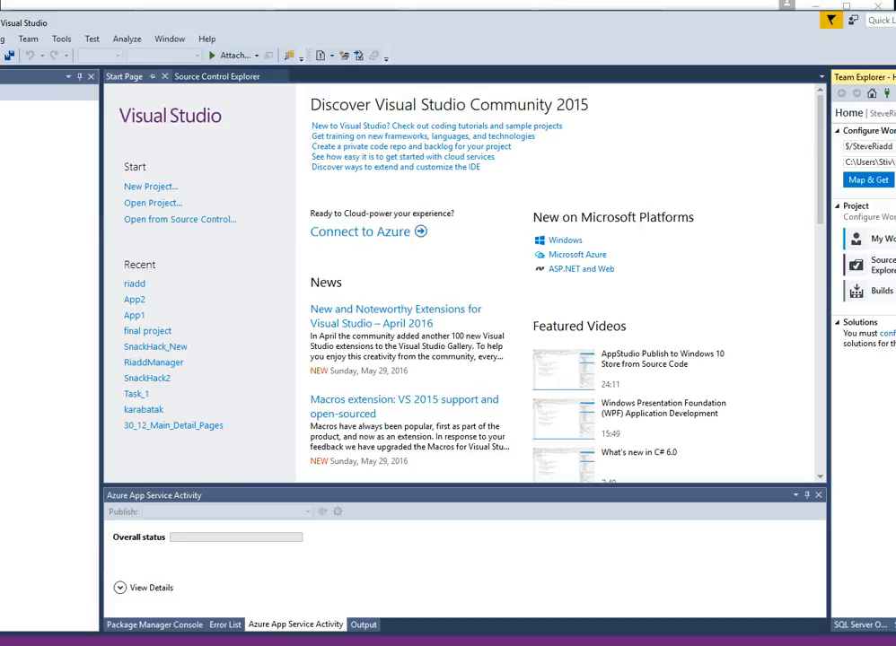
{"action": "left_click_drag", "start_coordinate": [0, 11], "coordinate": [1, 4]}
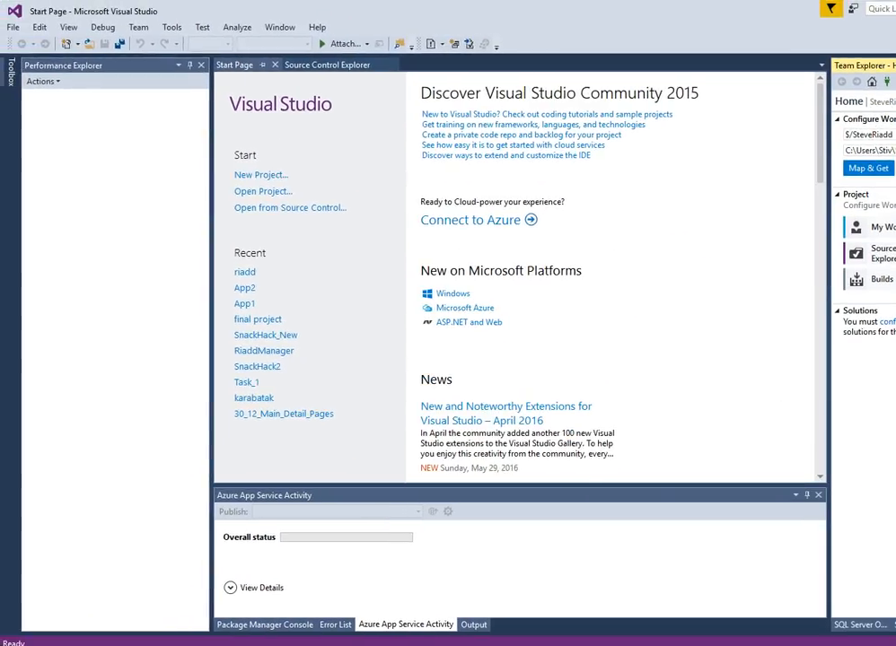
{"action": "left_click_drag", "start_coordinate": [895, 361], "coordinate": [894, 360]}
{"action": "left_click_drag", "start_coordinate": [640, 405], "coordinate": [661, 273]}
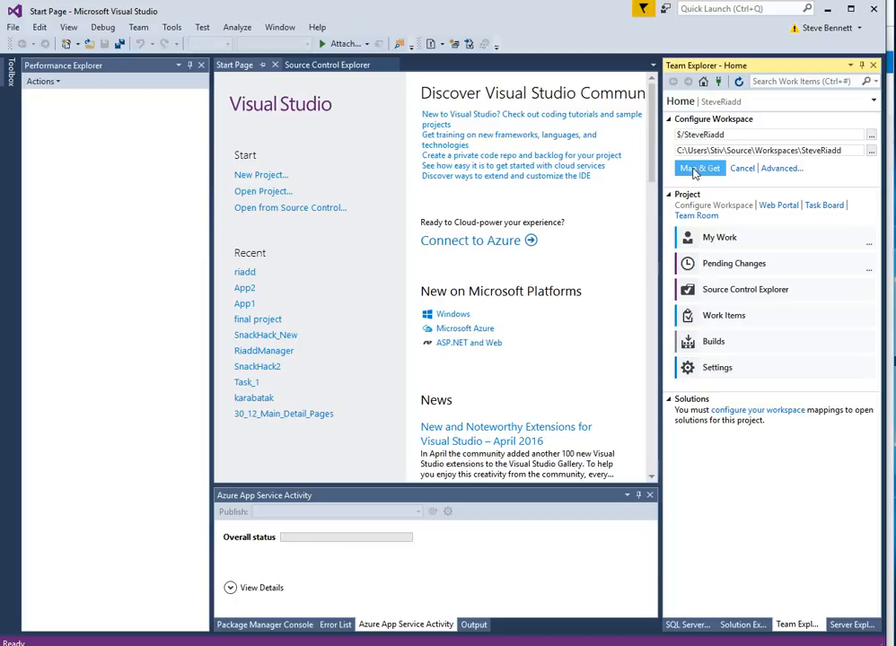
{"action": "left_click", "coordinate": [693, 171]}
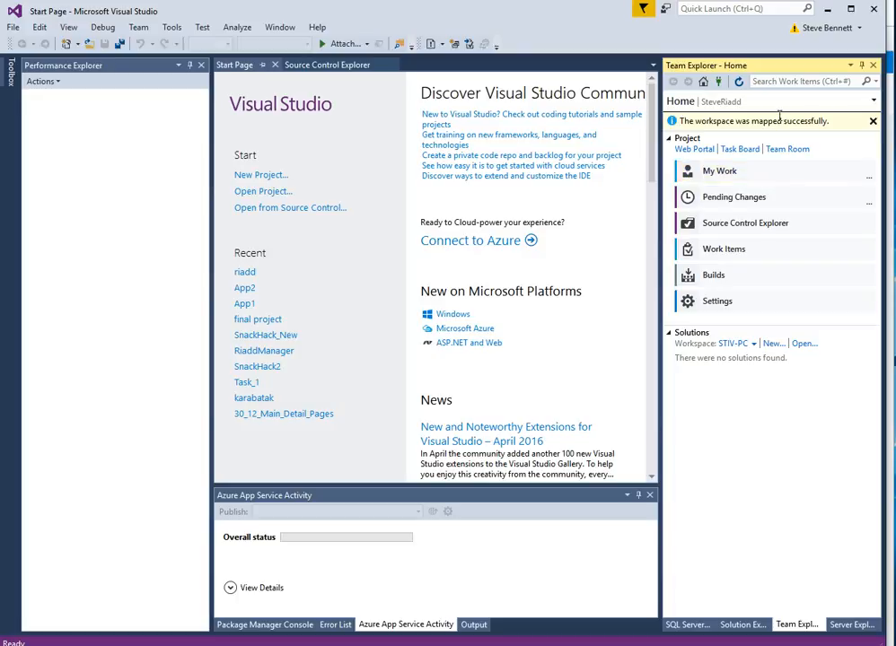
{"action": "left_click", "coordinate": [739, 225]}
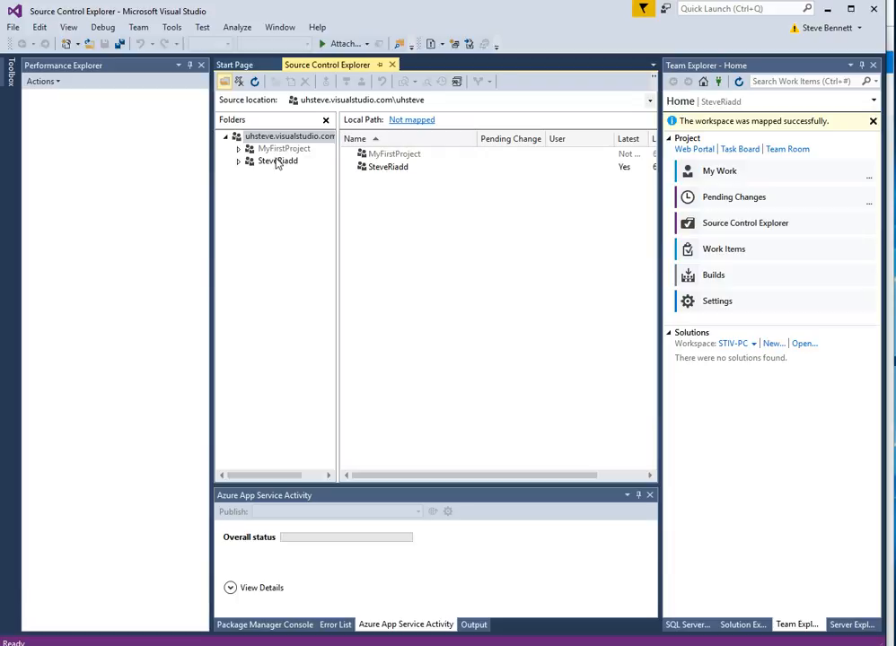
Expand the SteveRiadd folder to list BuildProcessTemplates, then return to Team Explorer Home.
{"action": "left_click", "coordinate": [276, 163]}
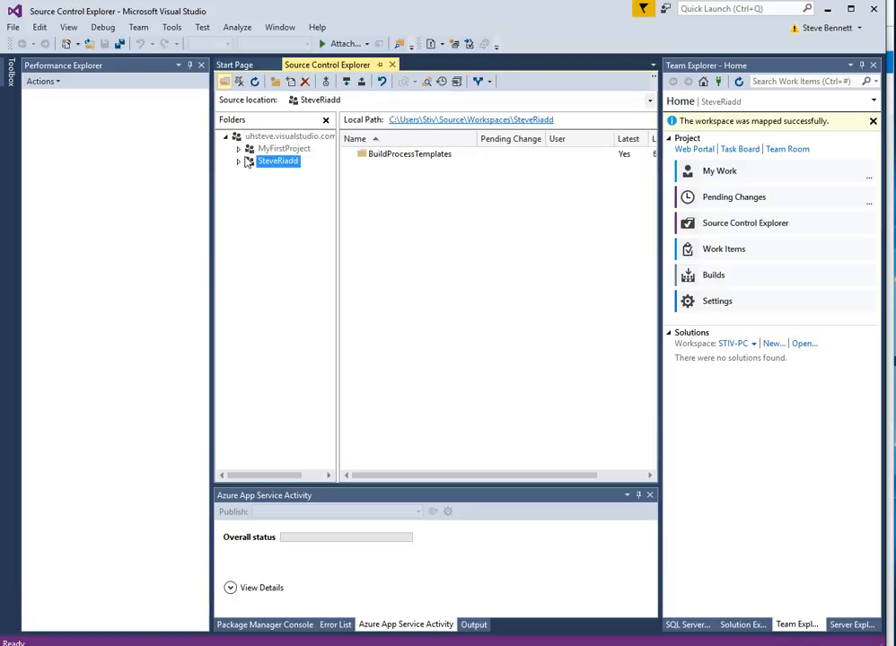
{"action": "double_click", "coordinate": [268, 164]}
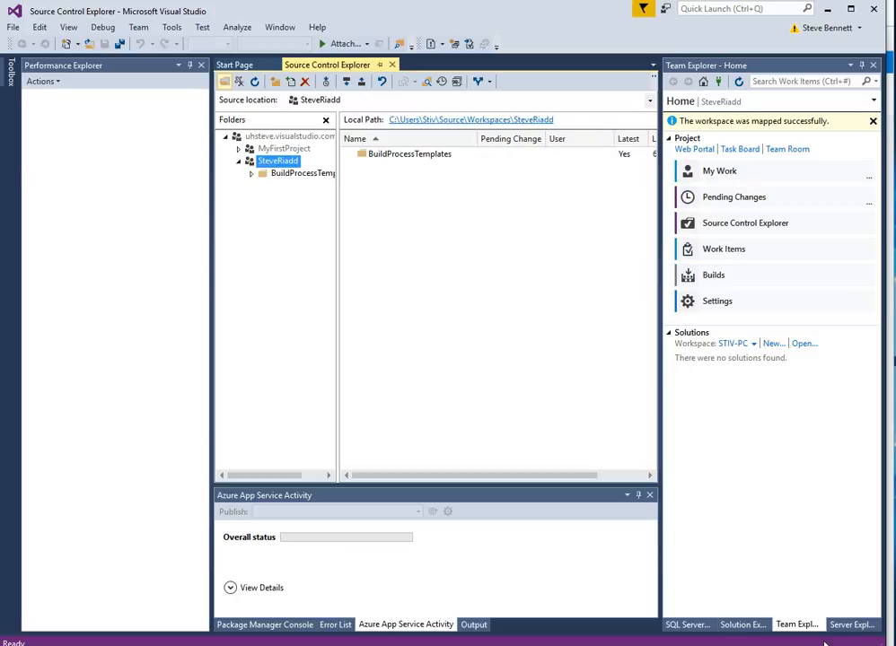
{"action": "left_click", "coordinate": [743, 625]}
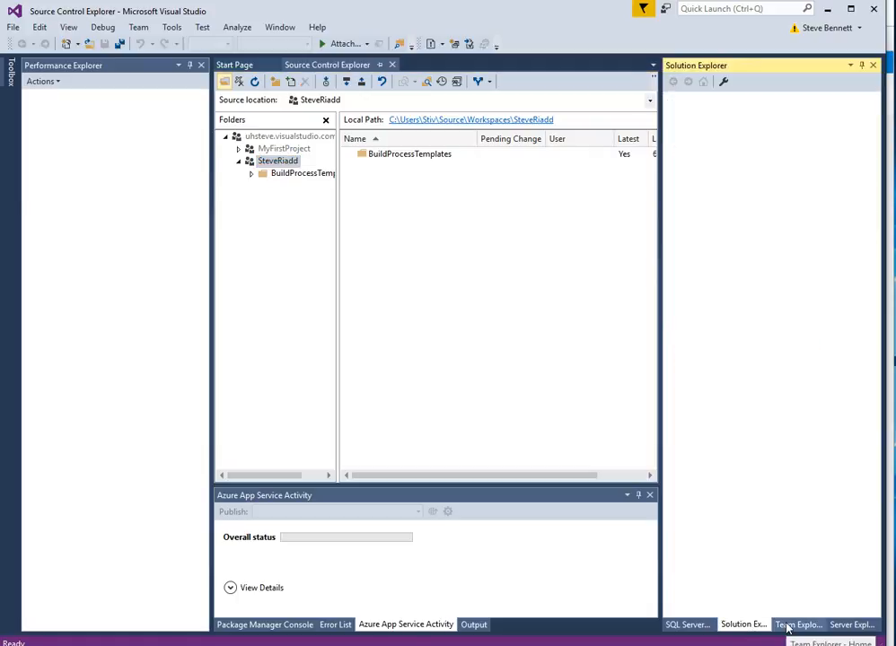
{"action": "left_click", "coordinate": [788, 626]}
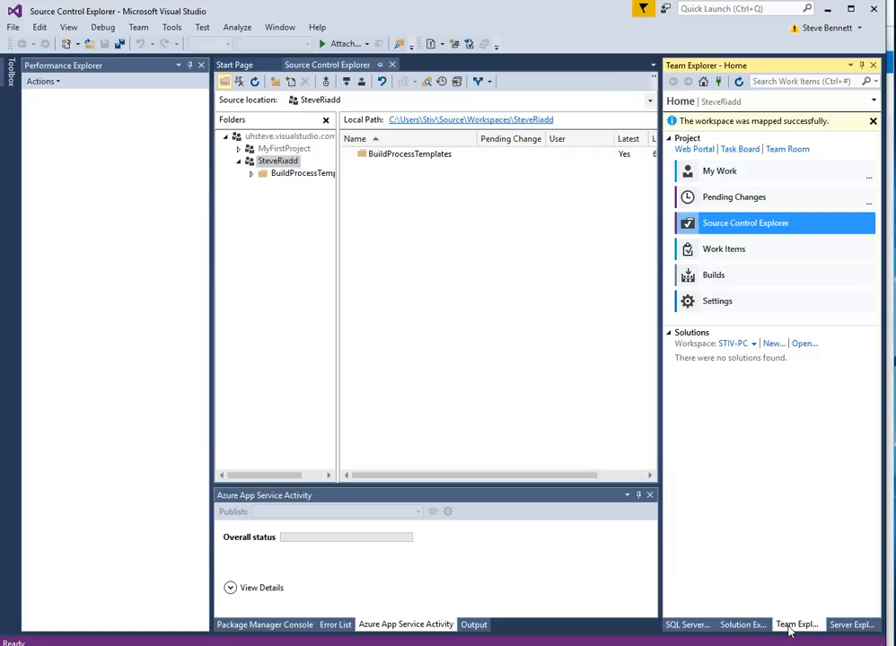
Create a new ASP.NET Web Application named howtoguide, keeping Add to source control on.
{"action": "left_click", "coordinate": [771, 345]}
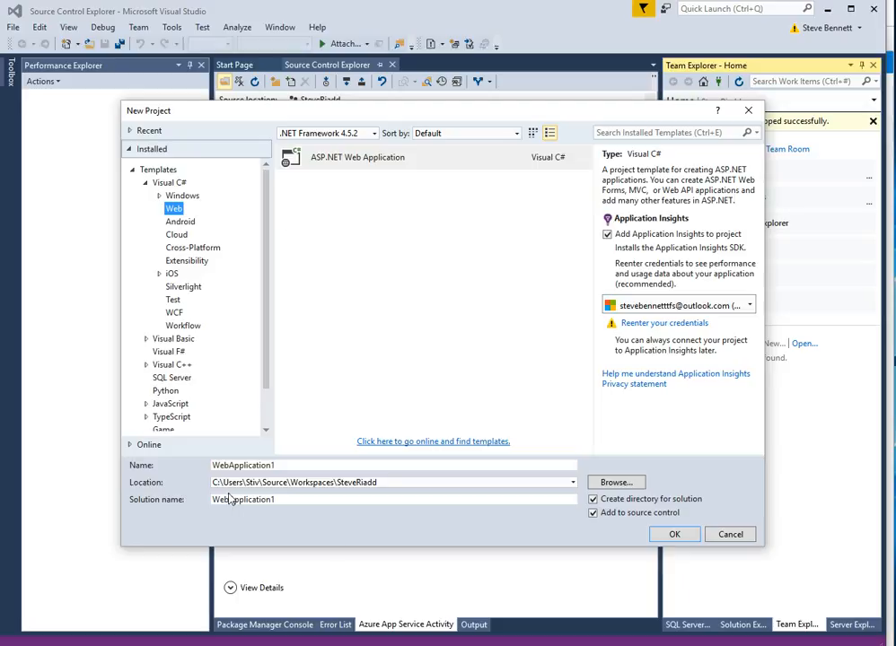
{"action": "double_click", "coordinate": [282, 466]}
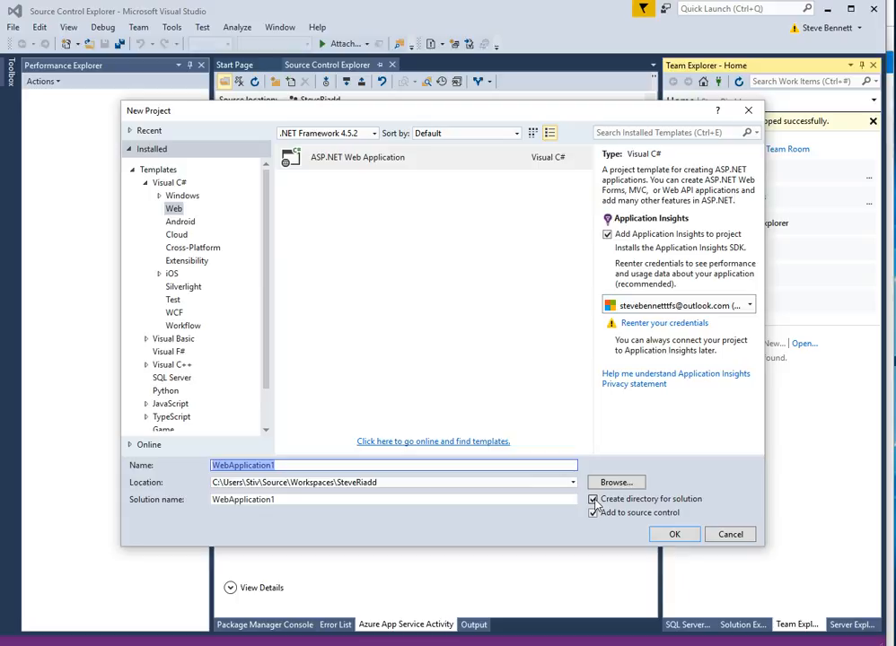
{"action": "left_click", "coordinate": [594, 500]}
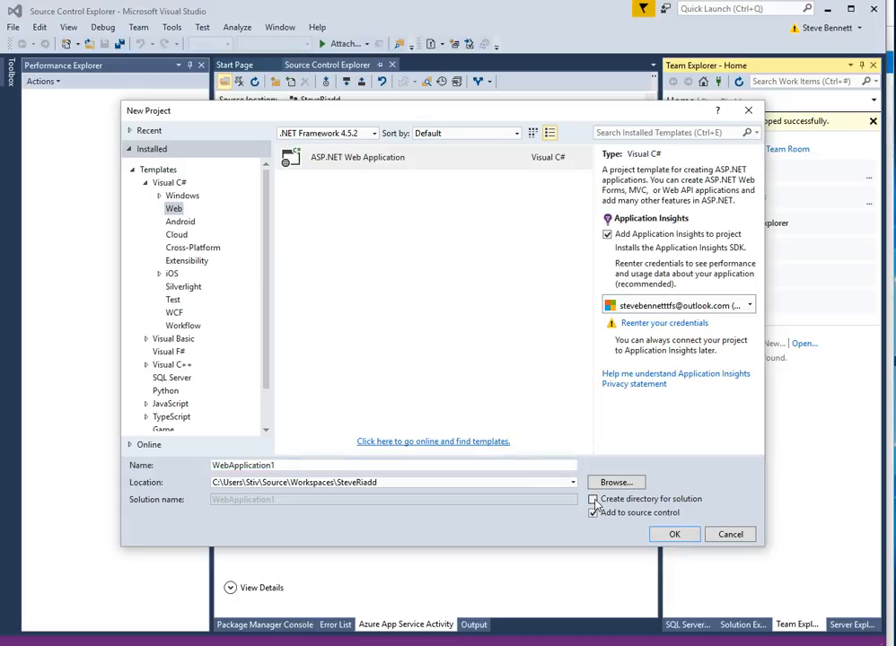
{"action": "left_click", "coordinate": [594, 500]}
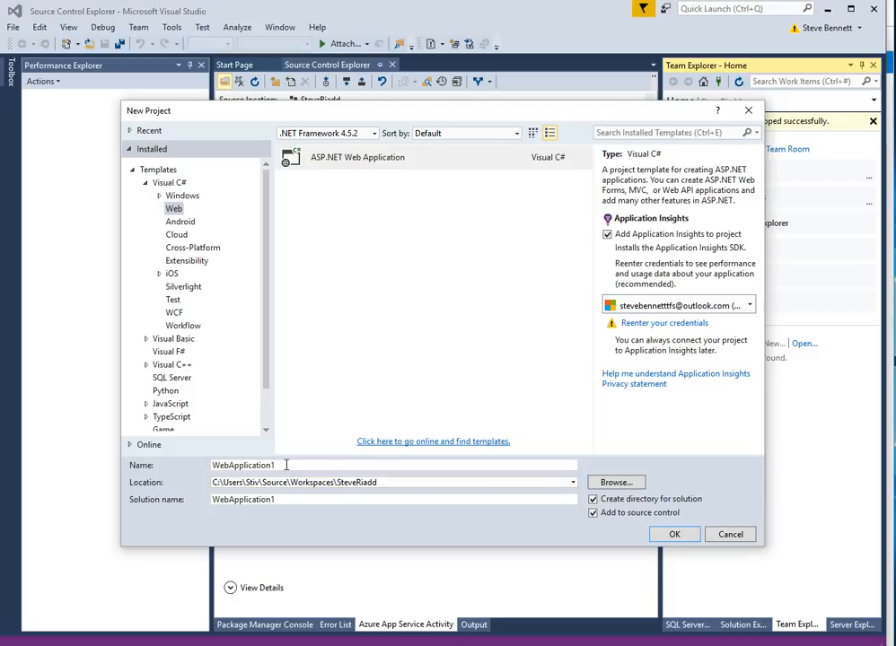
{"action": "left_click_drag", "start_coordinate": [285, 465], "coordinate": [180, 468]}
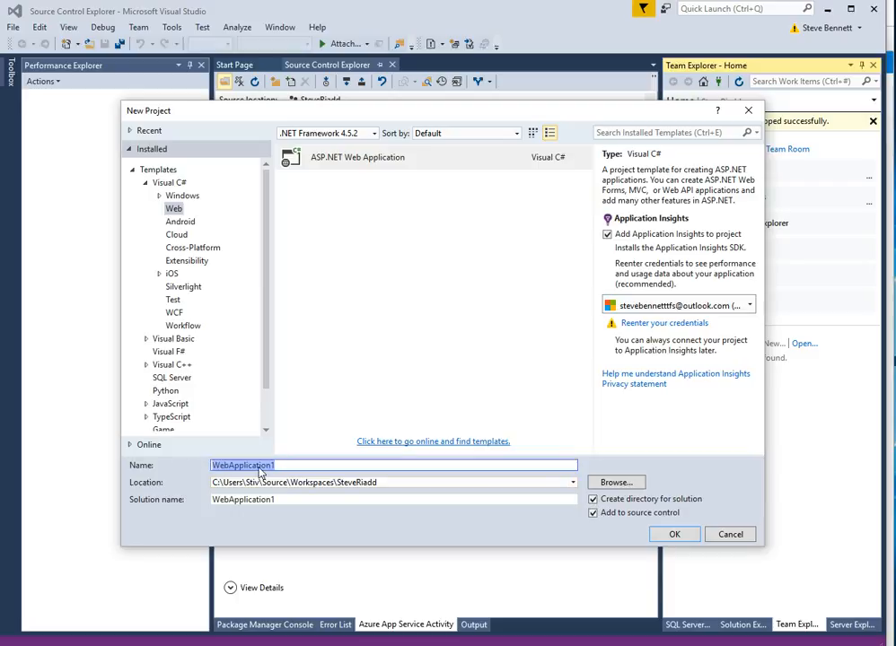
{"action": "type", "text": "ho"}
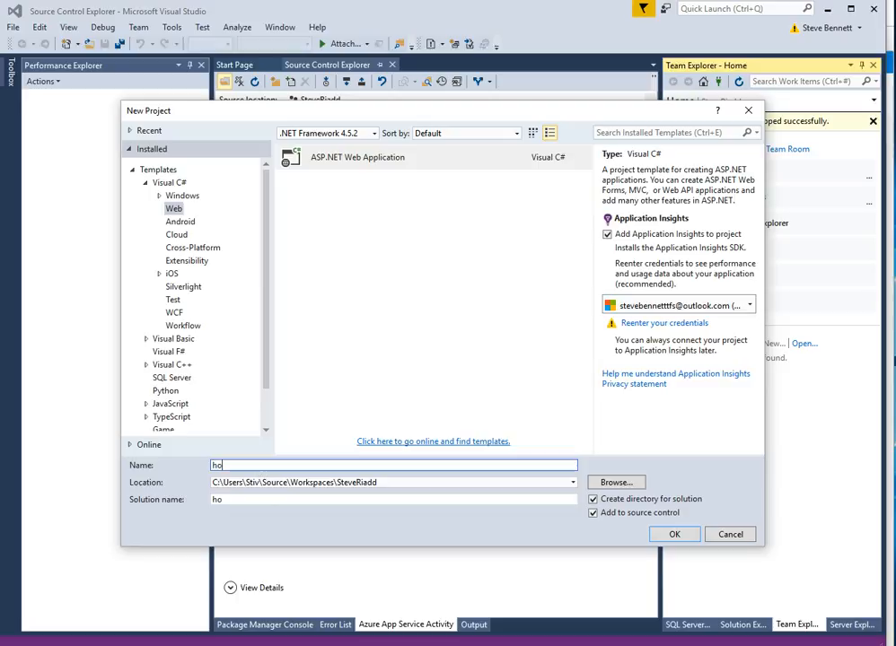
{"action": "type", "text": "wtoguide"}
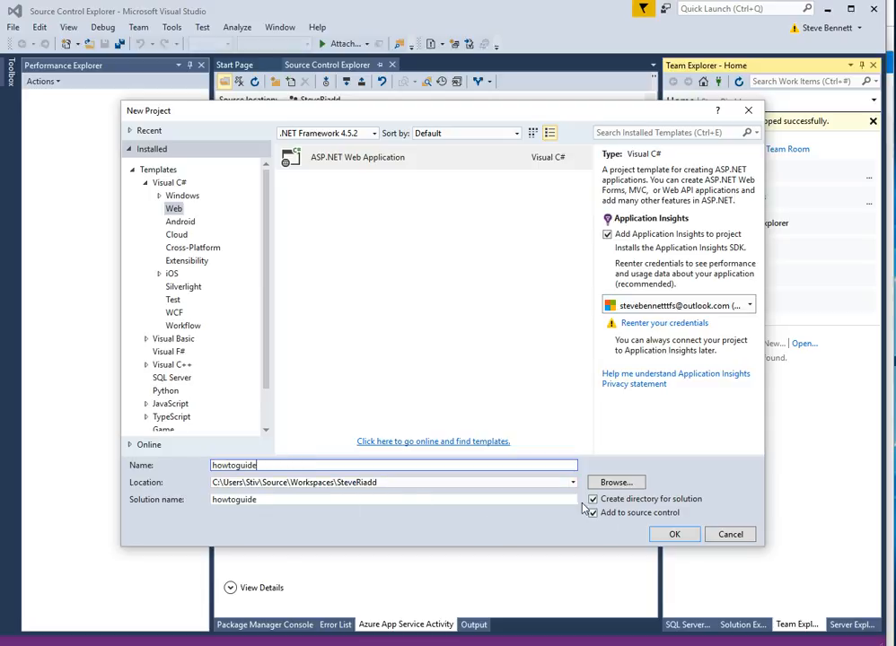
{"action": "left_click", "coordinate": [682, 537]}
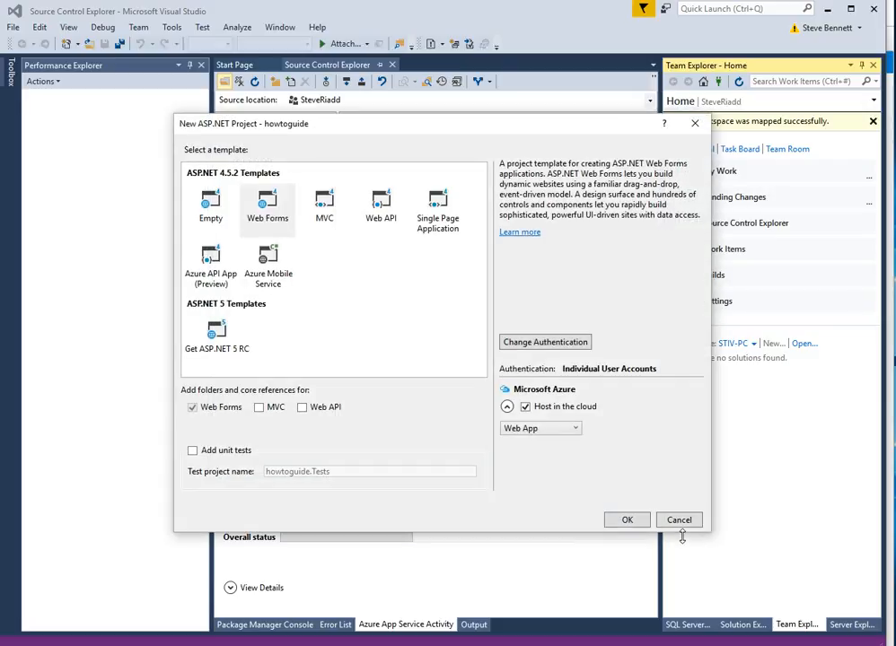
Pick the Web Forms template for howtoguide and continue to the Azure Web App settings.
{"action": "left_click", "coordinate": [283, 211]}
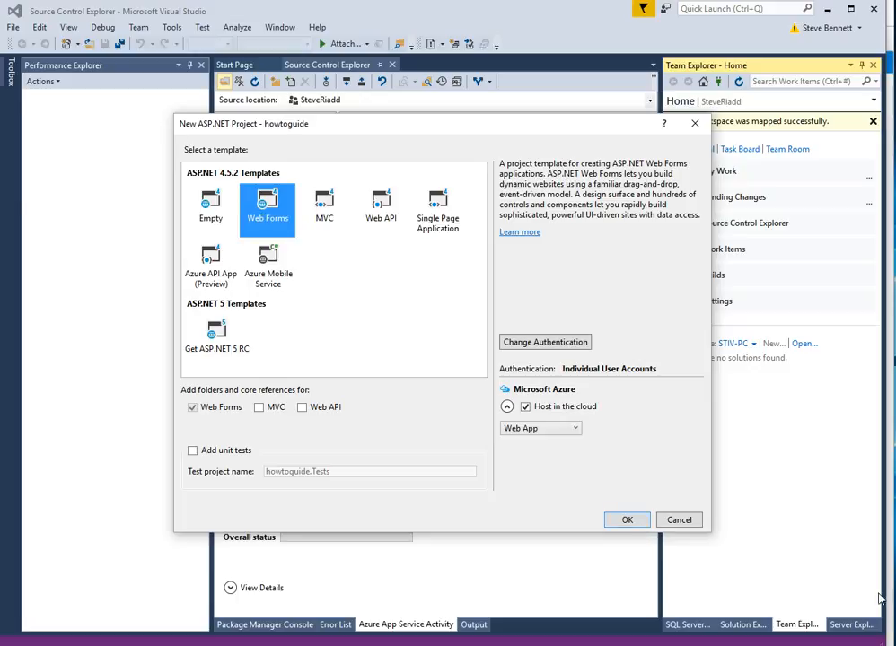
{"action": "left_click", "coordinate": [642, 521]}
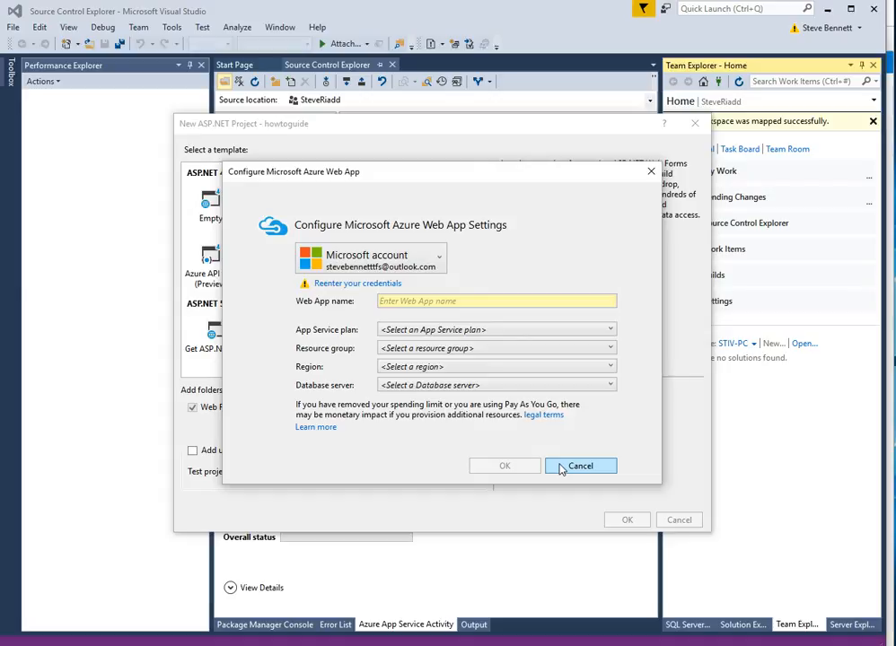
Switch to the university Azure account, then cancel so howtoguide is created without a web app.
{"action": "left_click", "coordinate": [438, 260]}
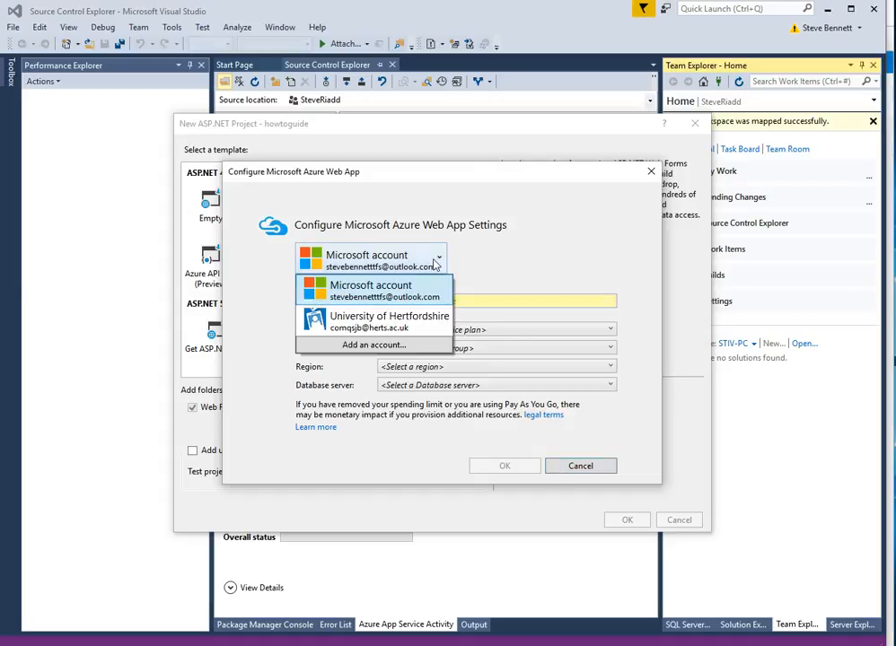
{"action": "left_click", "coordinate": [386, 321]}
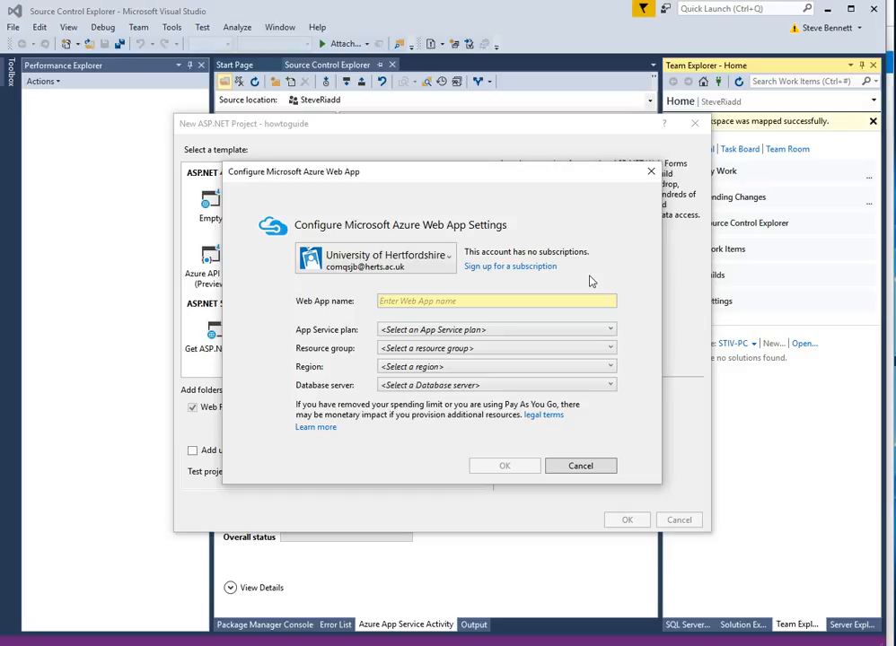
{"action": "left_click", "coordinate": [580, 467]}
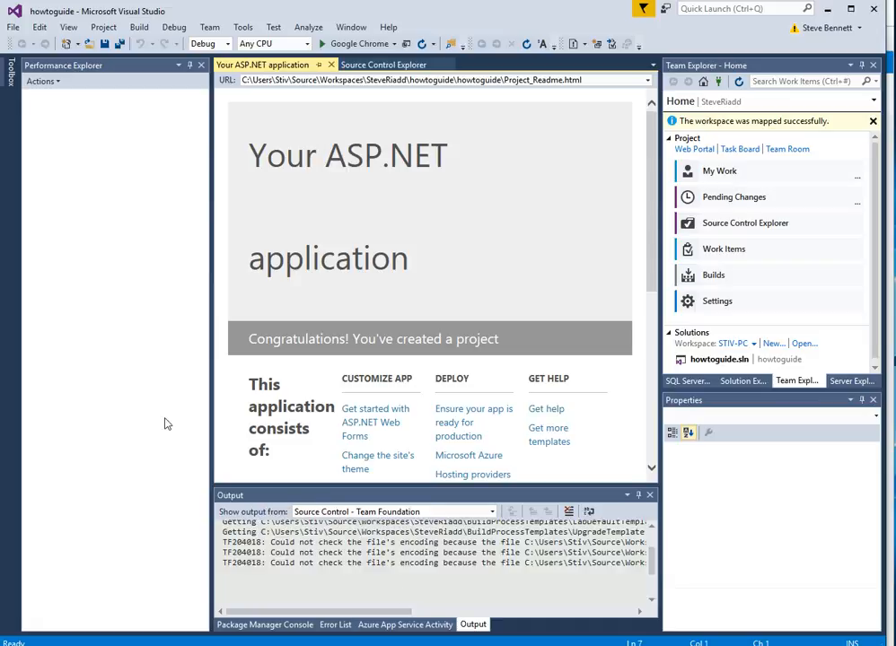
Close Performance Explorer and open Default.aspx from the howtoguide project files in Solution Explorer.
{"action": "left_click", "coordinate": [201, 65]}
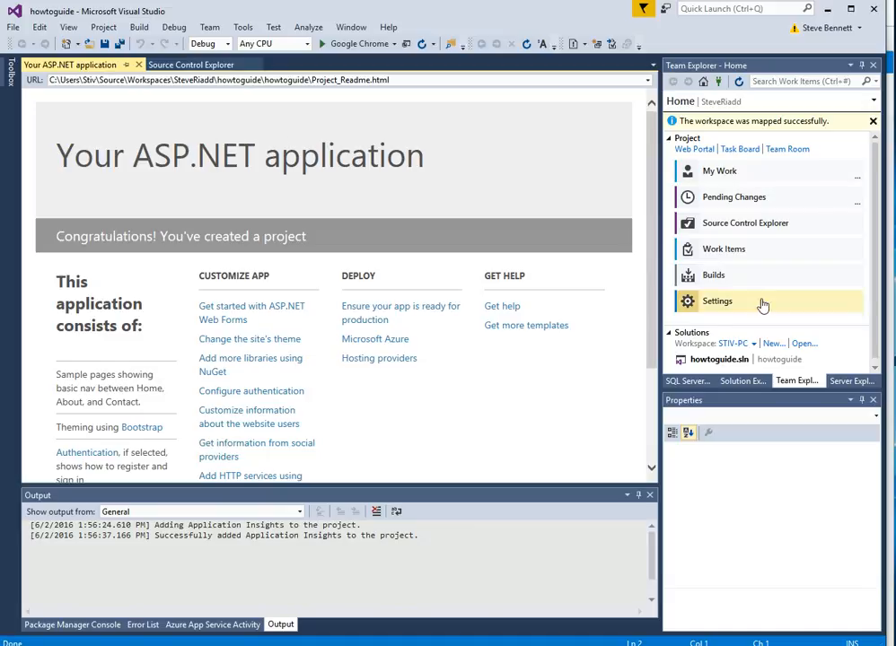
{"action": "scroll", "coordinate": [764, 289], "scroll_direction": "down", "scroll_amount": 1}
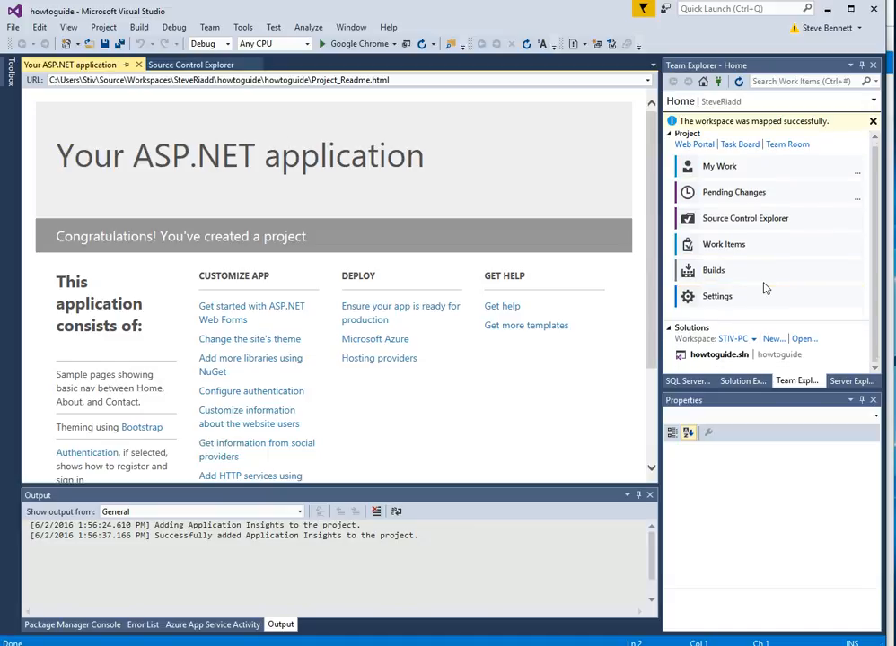
{"action": "left_click", "coordinate": [732, 383]}
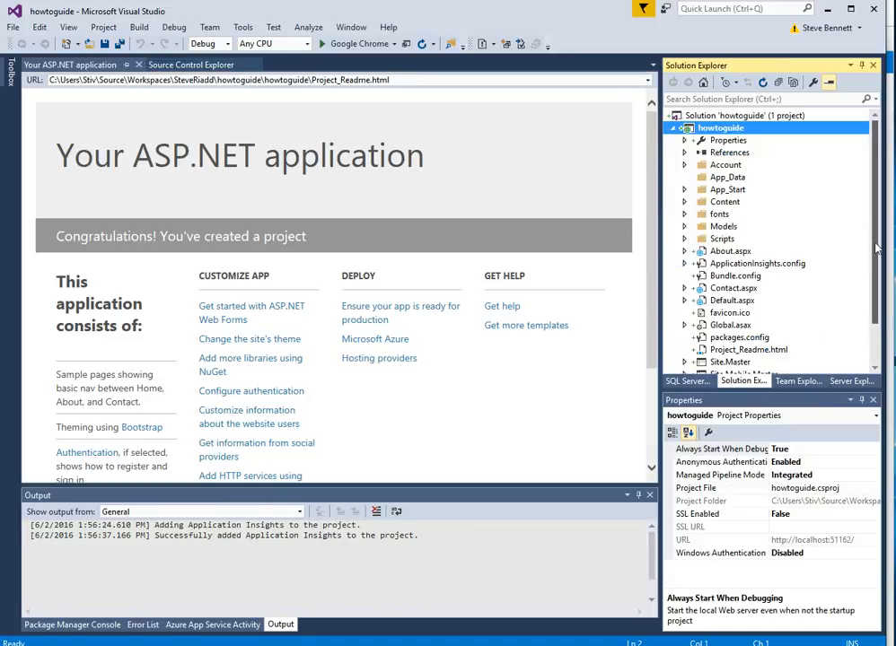
{"action": "scroll", "coordinate": [799, 319], "scroll_direction": "down", "scroll_amount": 2}
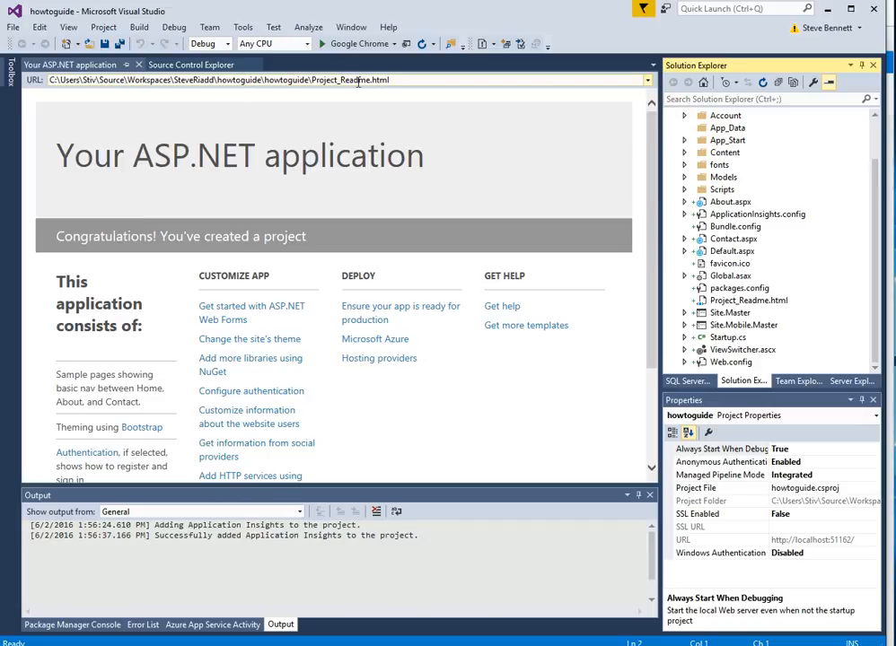
{"action": "double_click", "coordinate": [725, 252]}
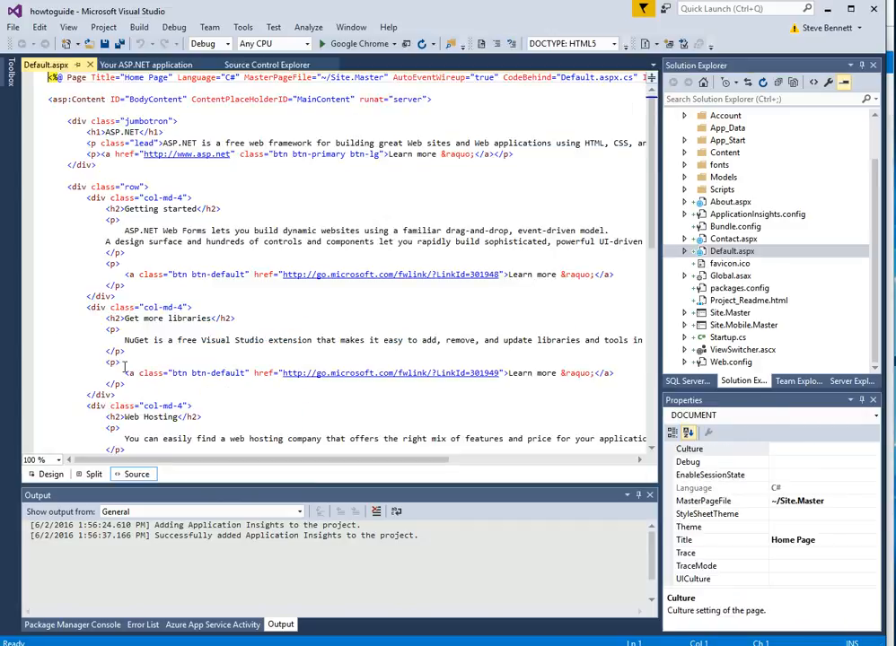
In Design view, replace the 'ASP.NET' h1 heading text with 'RIADD HowTo Guide'.
{"action": "left_click", "coordinate": [49, 474]}
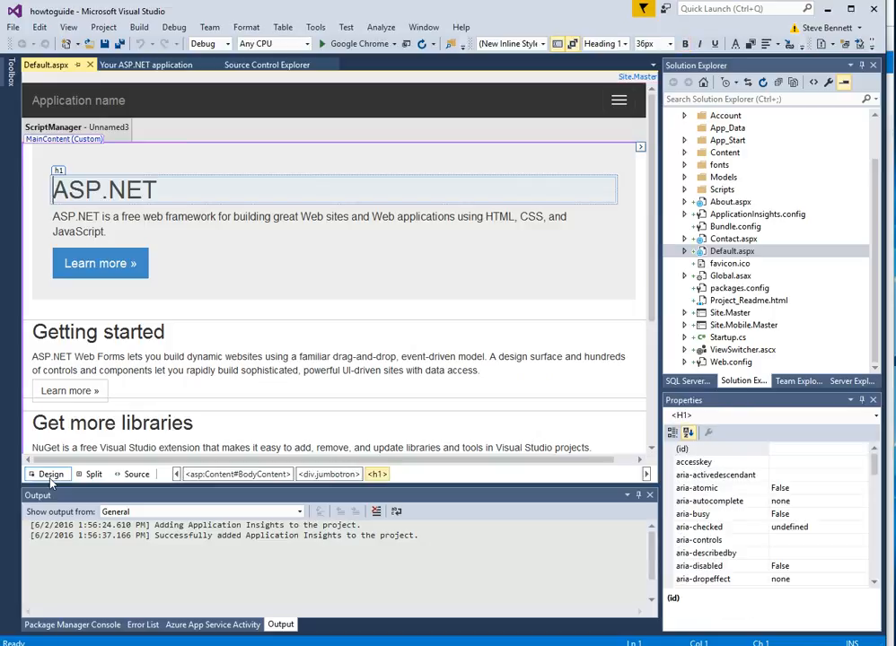
{"action": "left_click_drag", "start_coordinate": [159, 189], "coordinate": [7, 189]}
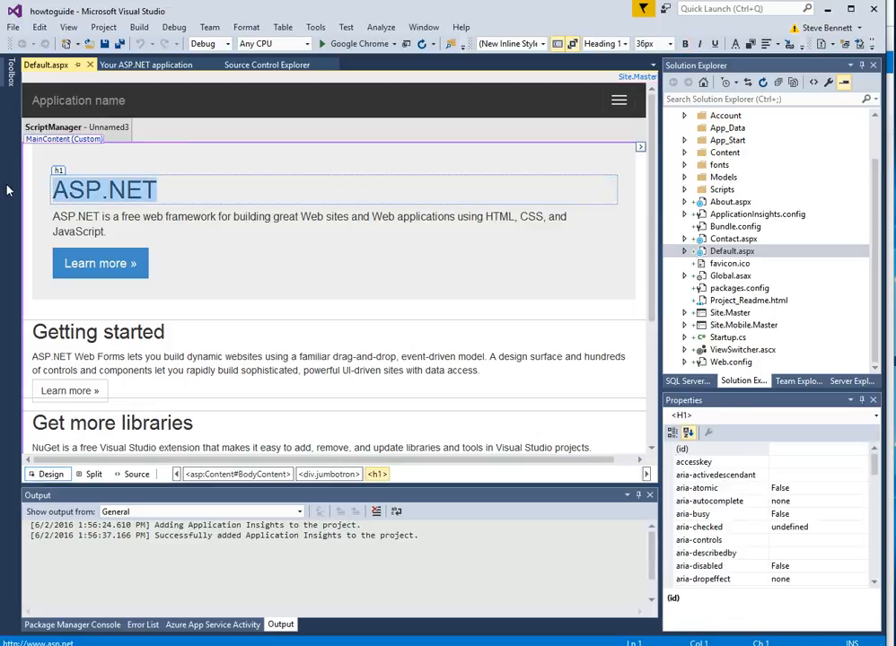
{"action": "type", "text": "RIAD"}
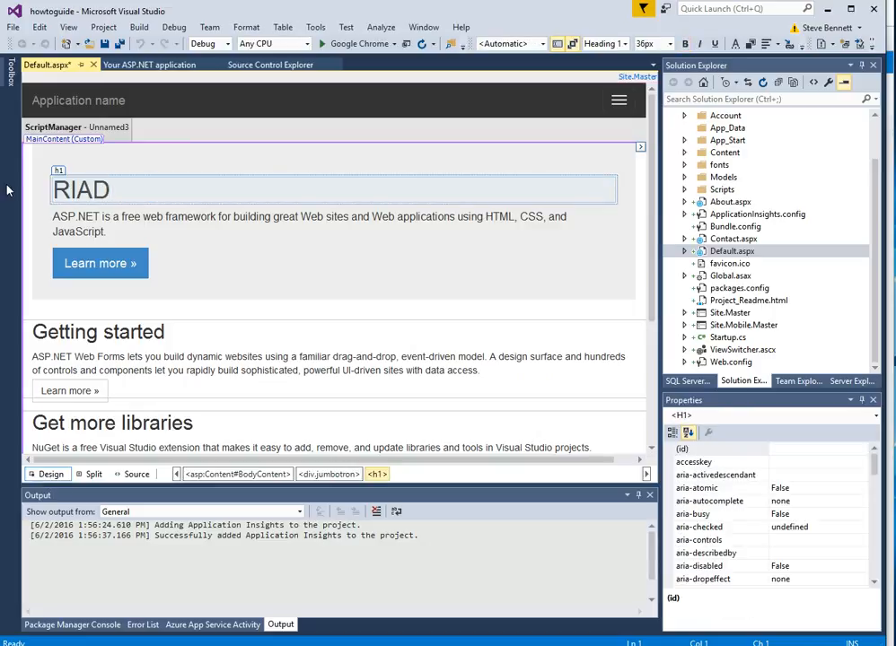
{"action": "type", "text": "D HowTo "}
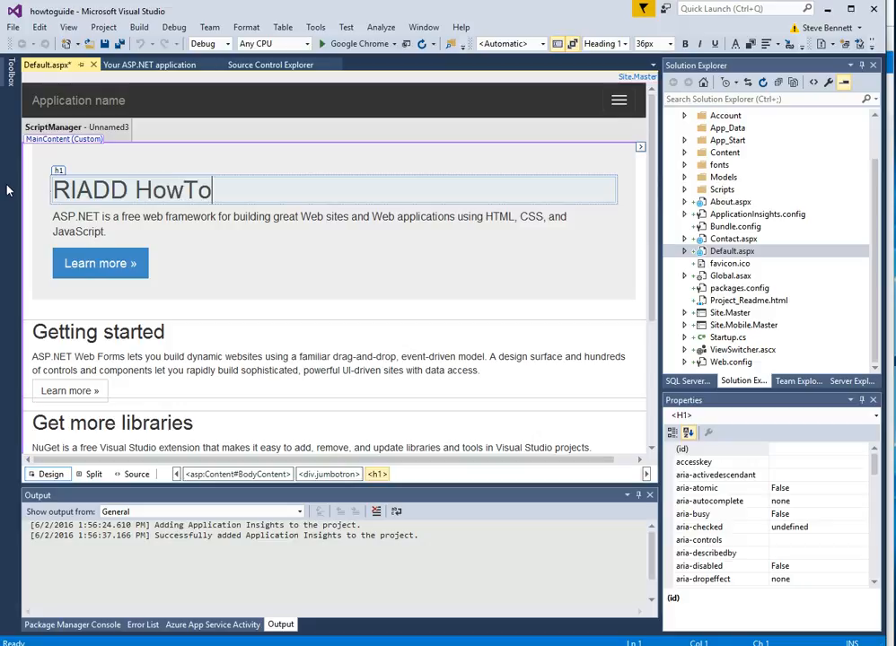
{"action": "type", "text": "Guide"}
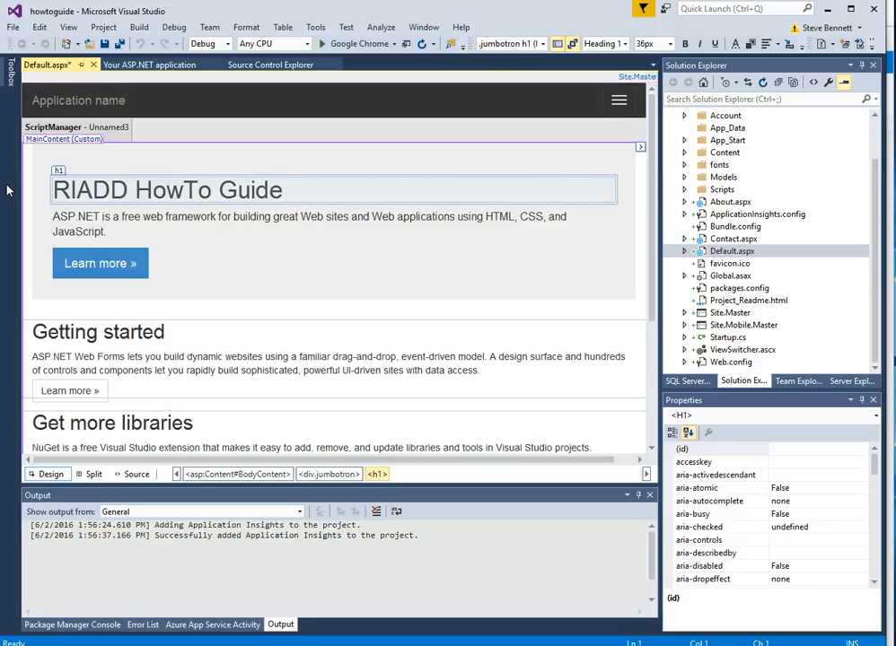
{"action": "left_click", "coordinate": [236, 259]}
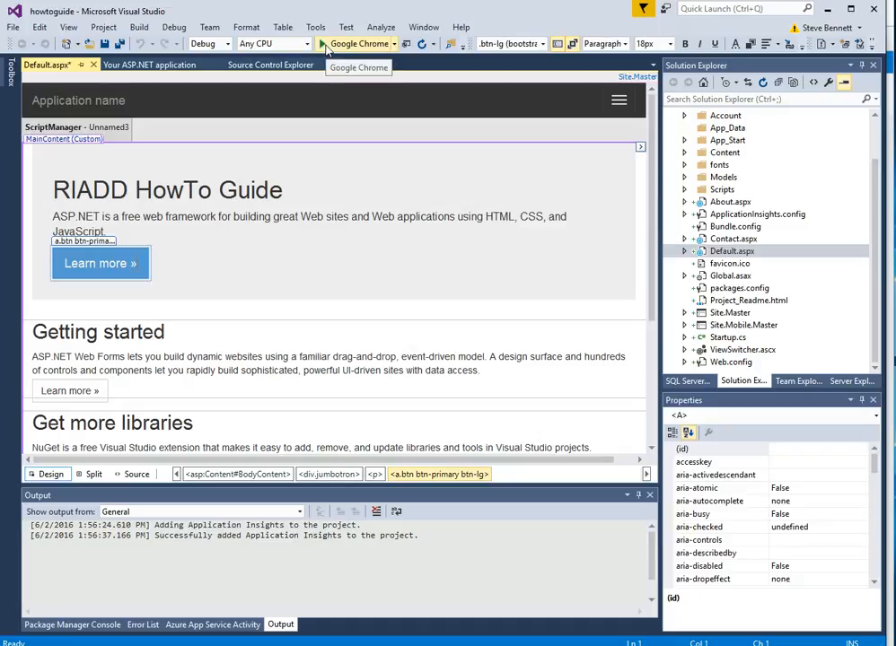
Run the site in Chrome to preview the RIADD HowTo Guide heading, then stop debugging.
{"action": "left_click", "coordinate": [325, 45]}
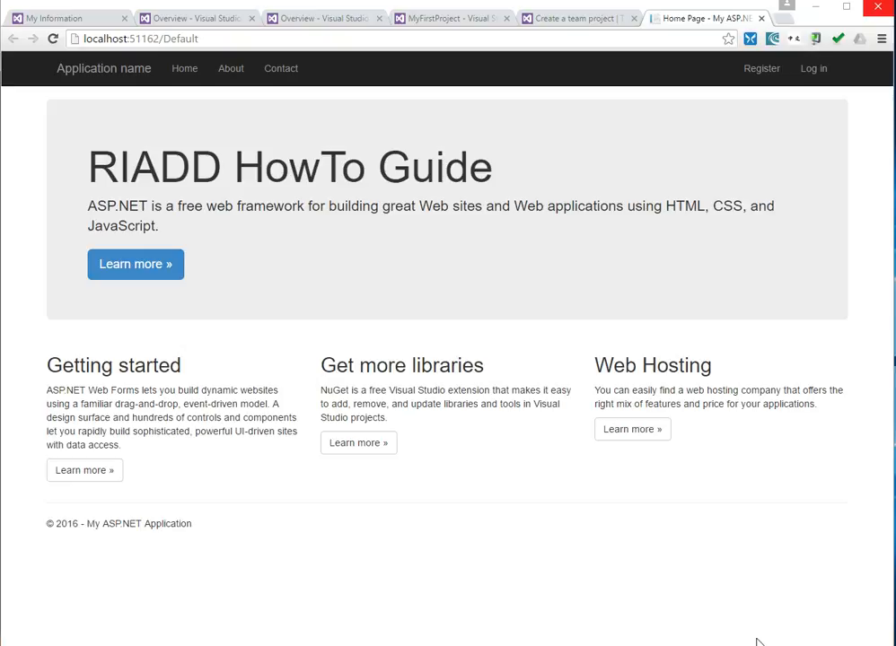
{"action": "key", "text": "alt+Tab"}
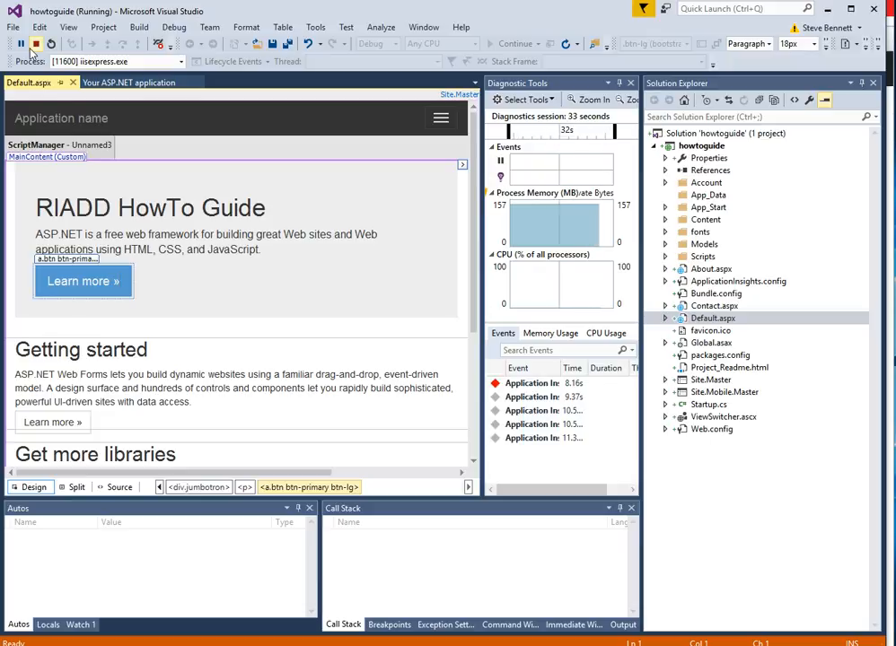
{"action": "left_click", "coordinate": [36, 44]}
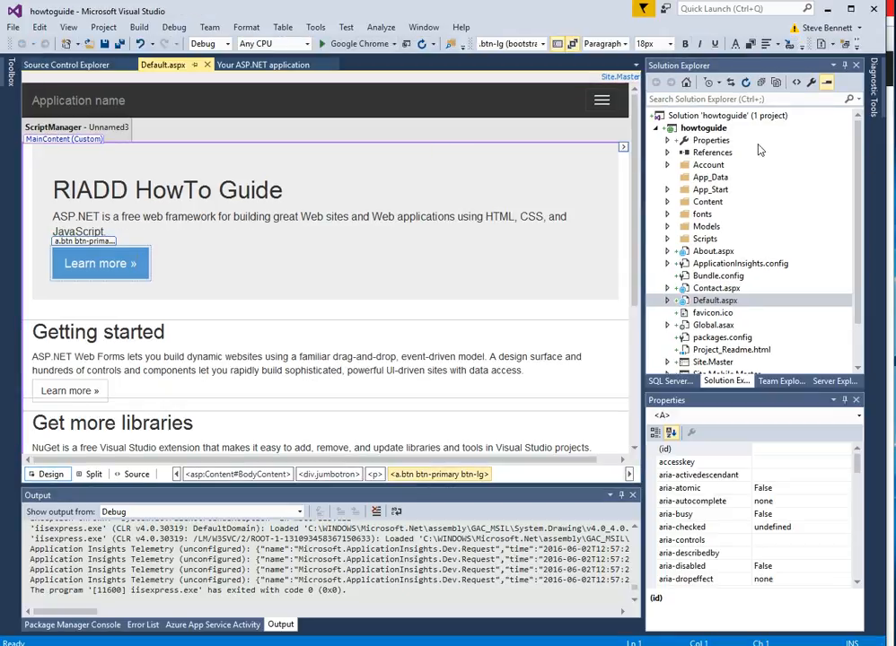
{"action": "left_click", "coordinate": [704, 130]}
{"action": "right_click", "coordinate": [705, 130]}
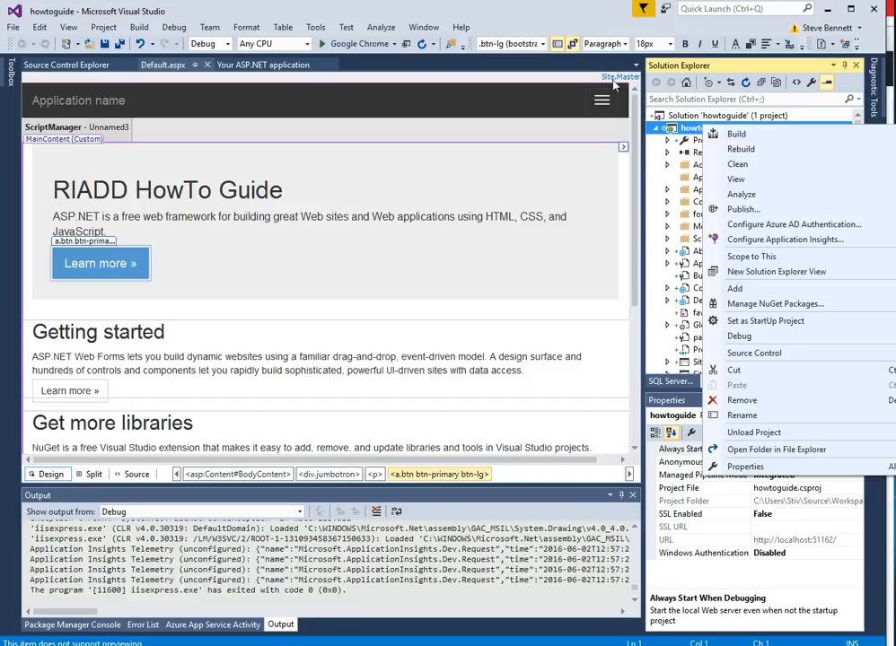
Check in all 220 items of the howtoguide solution with the comment 'first commit'.
{"action": "left_click", "coordinate": [684, 119]}
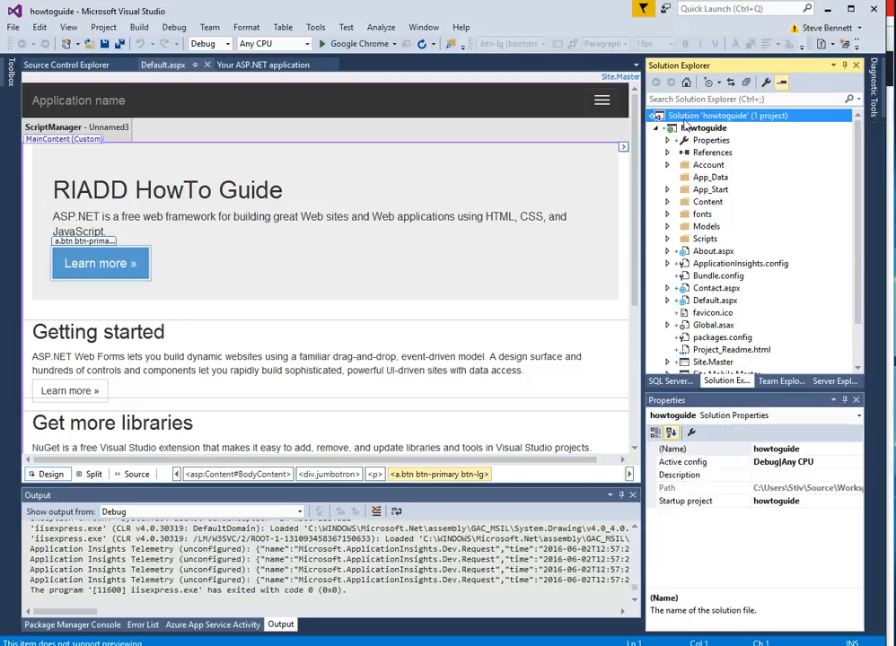
{"action": "right_click", "coordinate": [685, 119]}
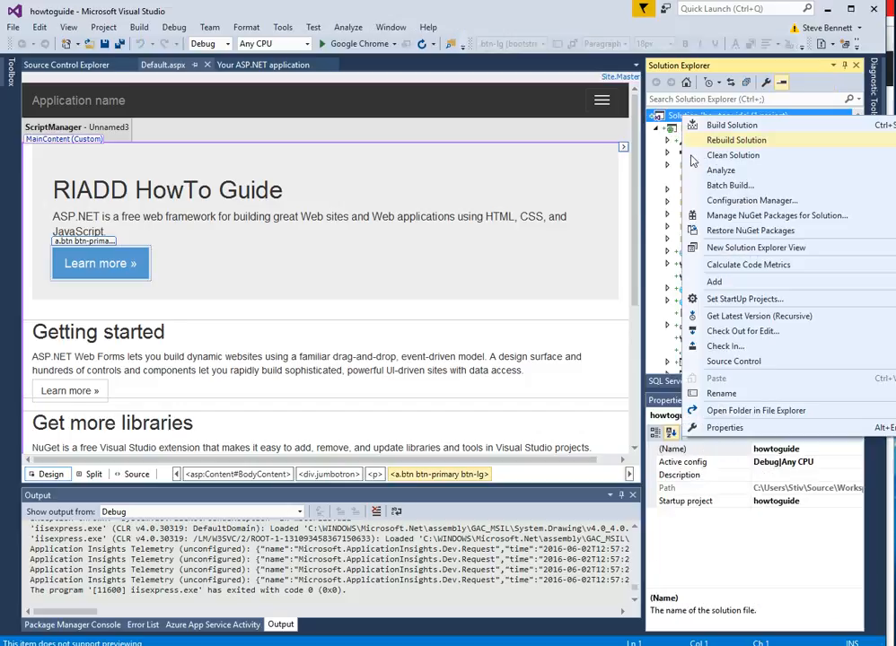
{"action": "left_click", "coordinate": [742, 348]}
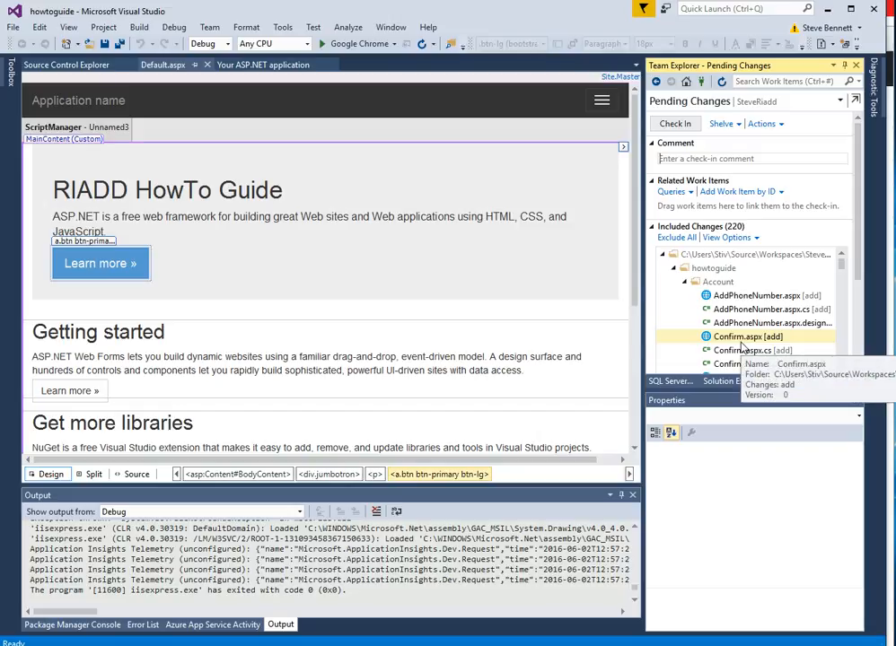
{"action": "left_click", "coordinate": [733, 158]}
{"action": "type", "text": "first commit"}
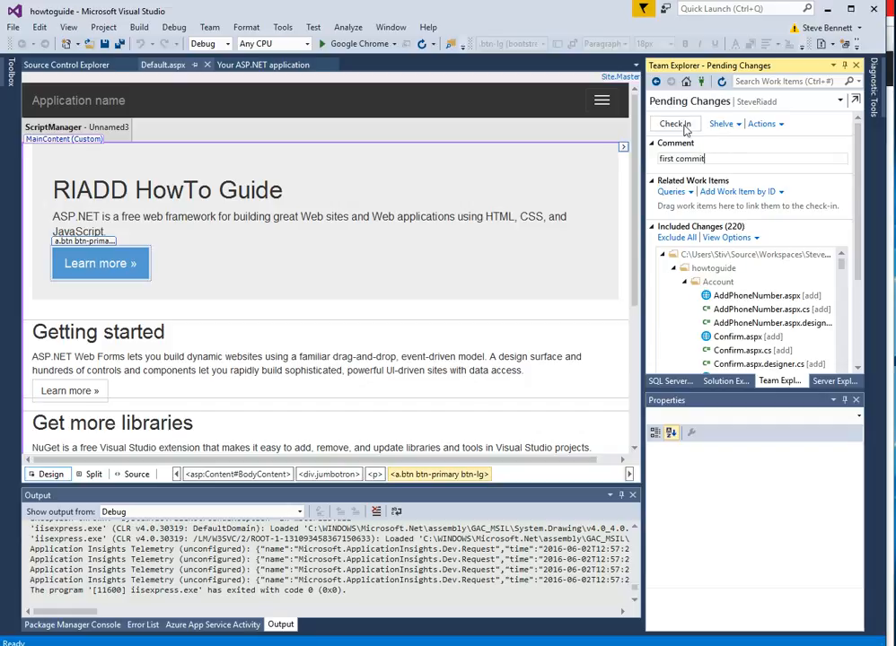
{"action": "left_click", "coordinate": [683, 127]}
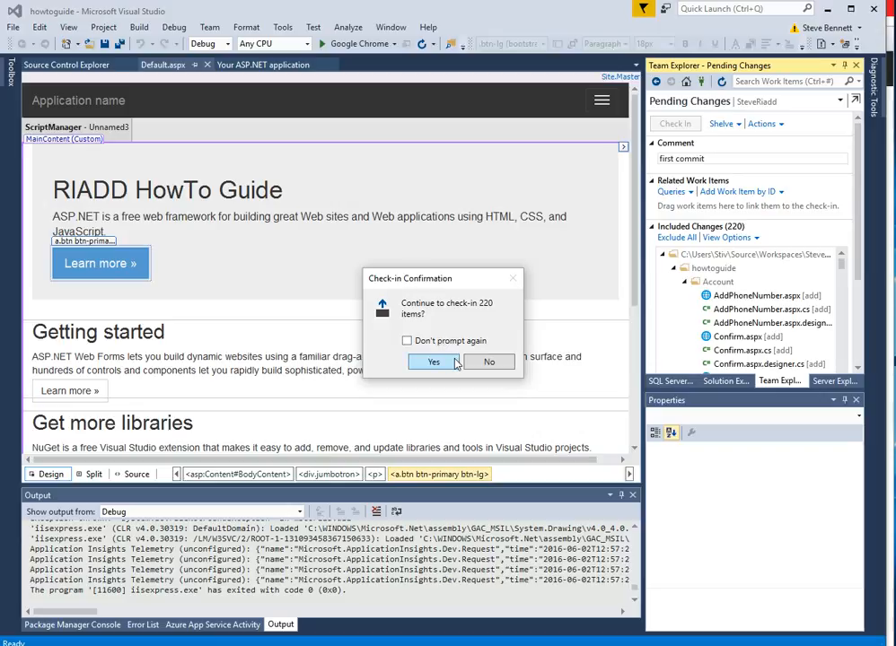
{"action": "left_click", "coordinate": [434, 361]}
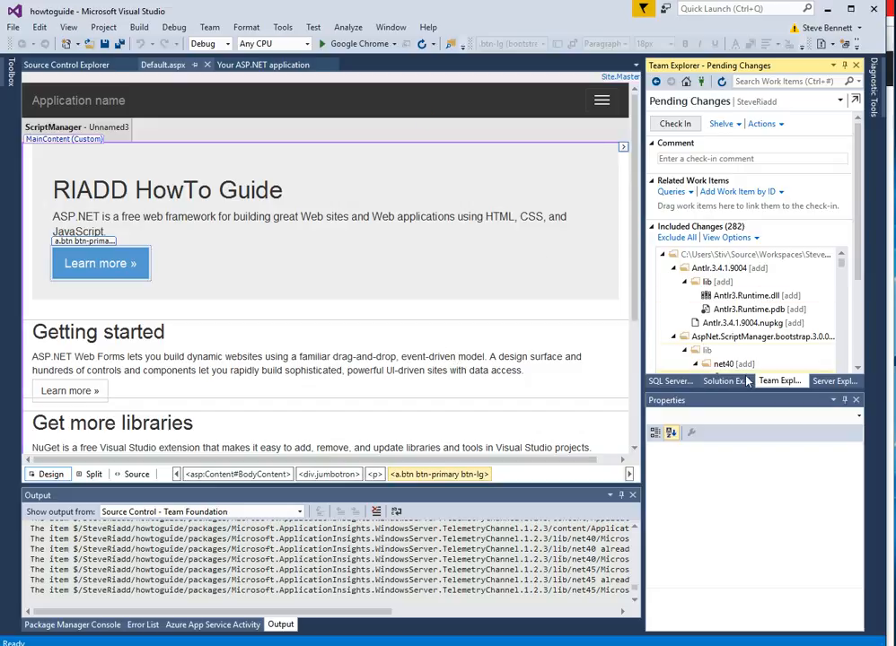
Split the Default.aspx heading into 'RIADD' and a second line reading 'The HowTo Guide'.
{"action": "left_click", "coordinate": [726, 382]}
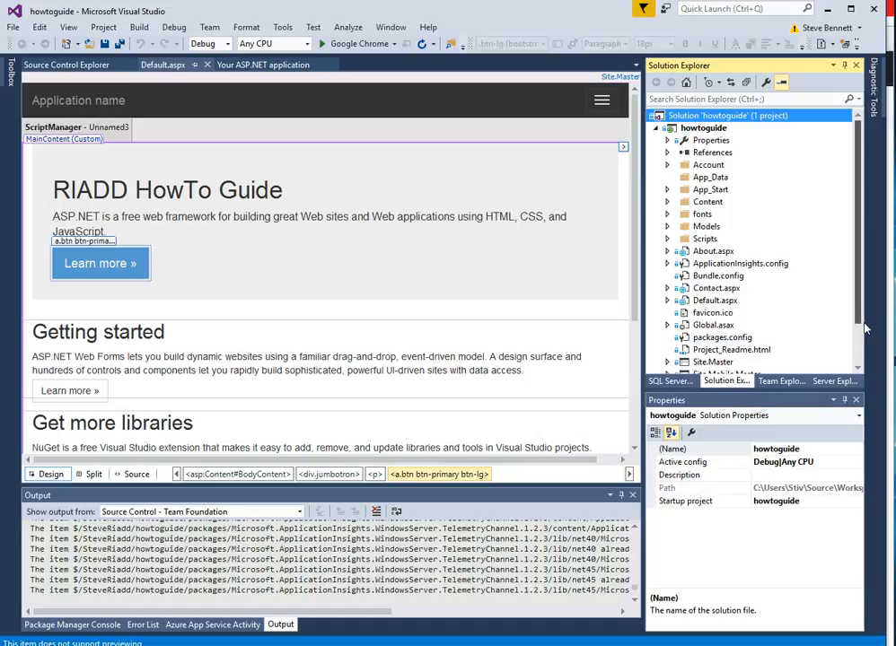
{"action": "scroll", "coordinate": [670, 256], "scroll_direction": "down", "scroll_amount": 1}
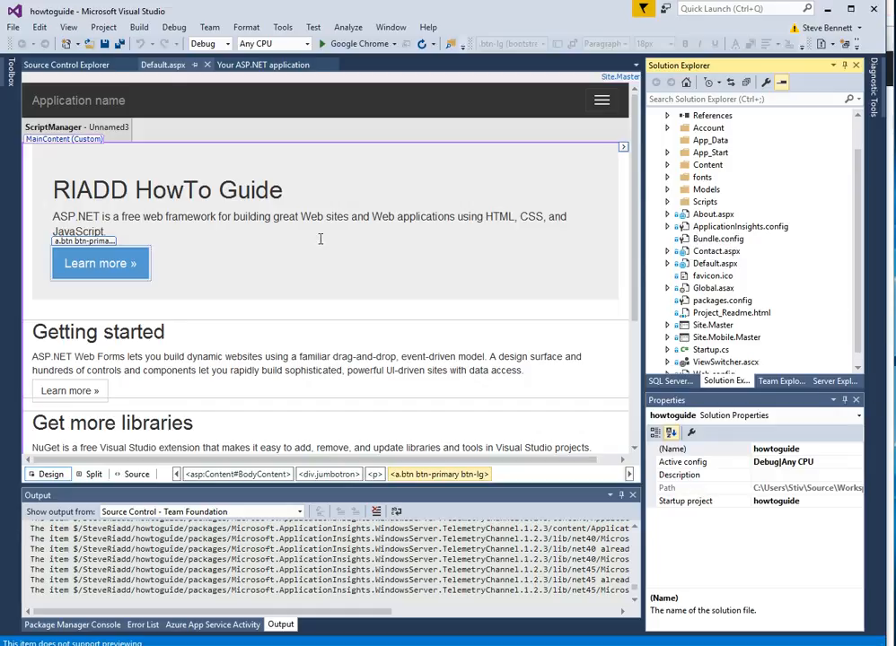
{"action": "left_click", "coordinate": [135, 190]}
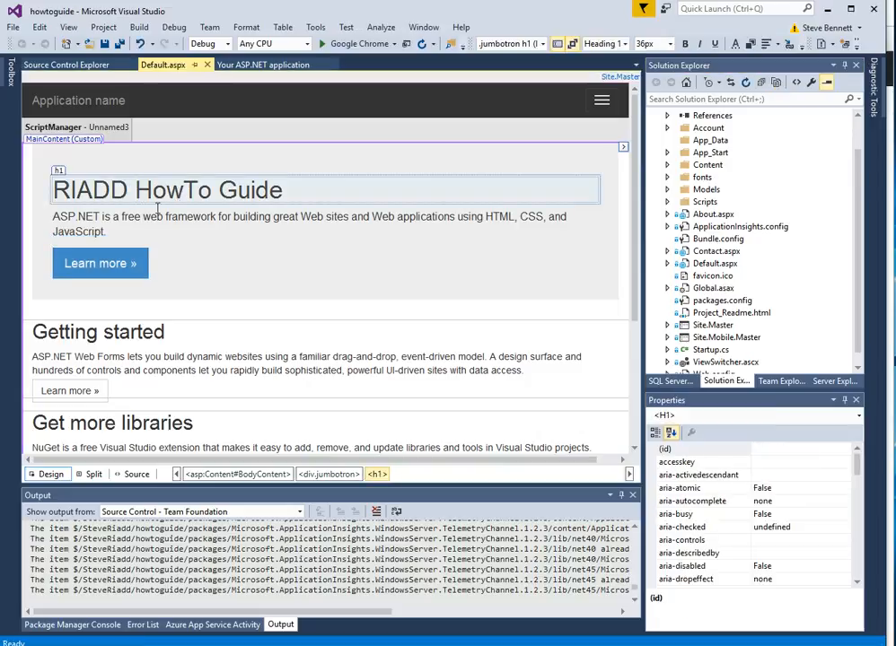
{"action": "key", "text": "Return"}
{"action": "type", "text": "The"}
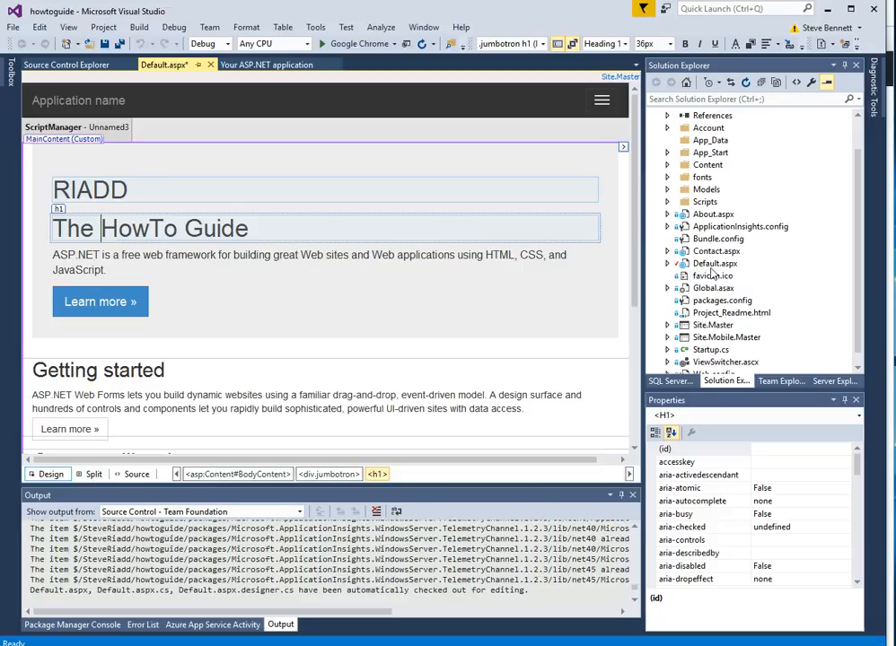
{"action": "scroll", "coordinate": [750, 179], "scroll_direction": "up", "scroll_amount": 1}
{"action": "right_click", "coordinate": [750, 116]}
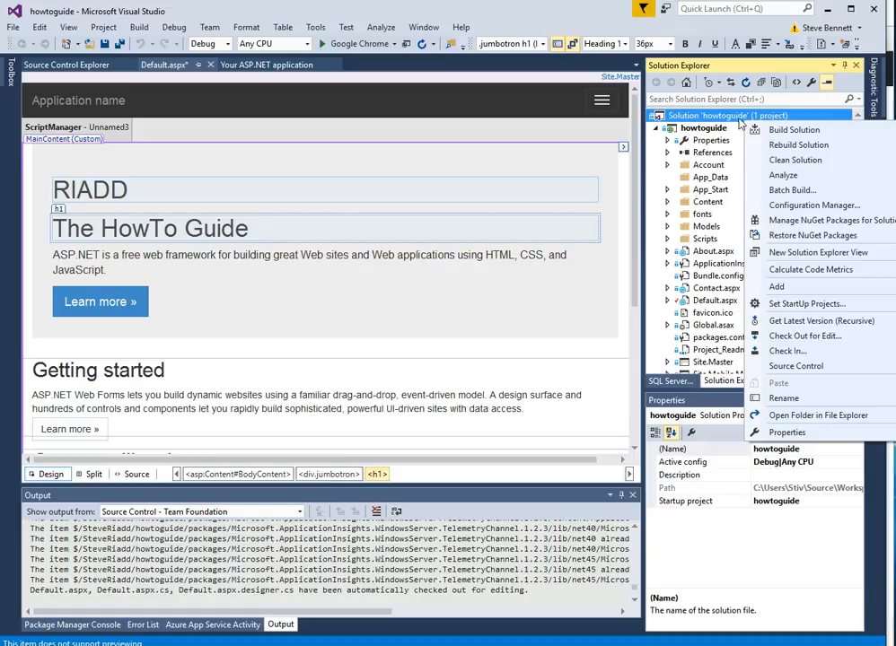
Save Default.aspx and submit the solution check-in with comment 'just updated default.aspx again'.
{"action": "left_click", "coordinate": [786, 351]}
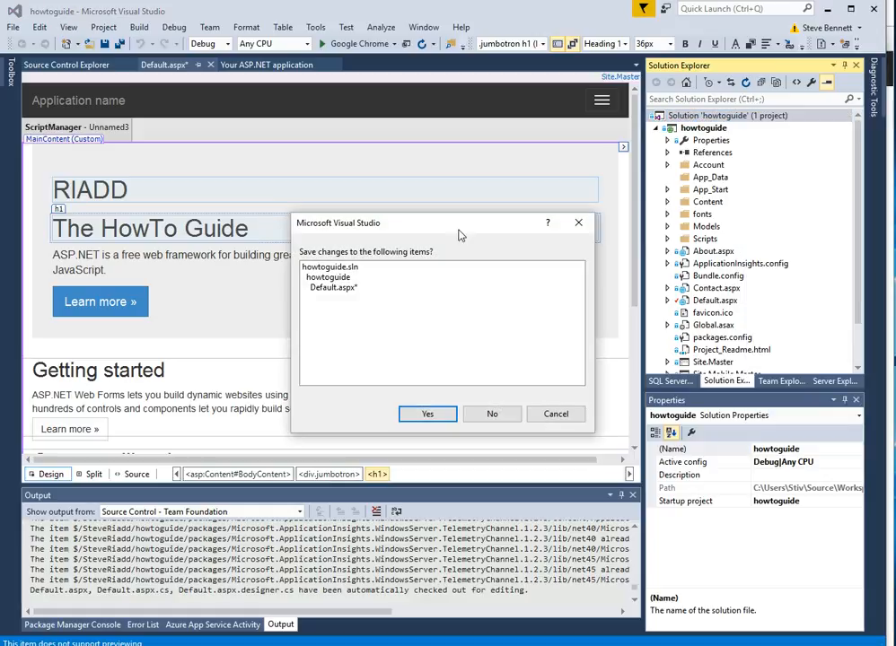
{"action": "left_click_drag", "start_coordinate": [456, 238], "coordinate": [481, 223]}
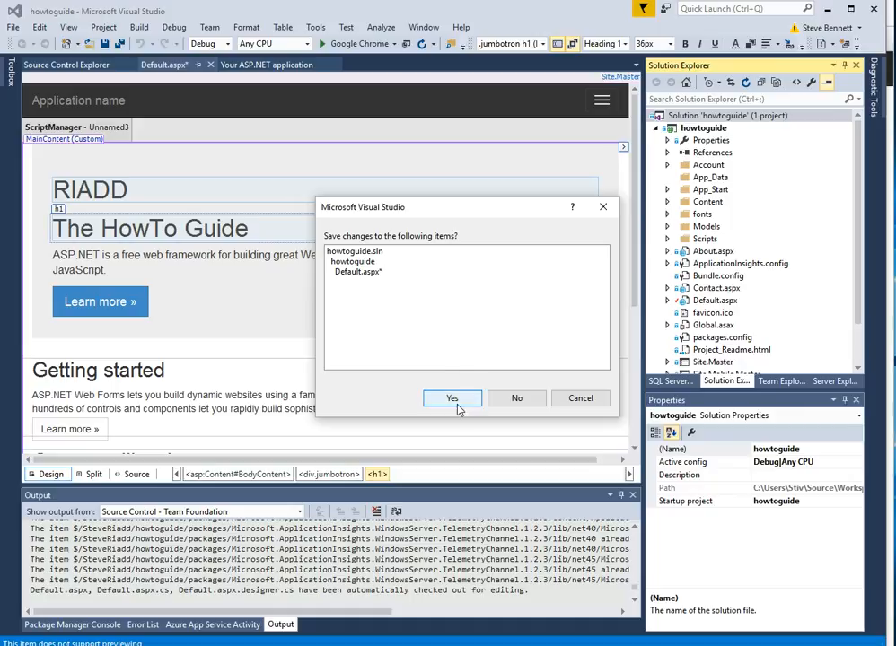
{"action": "left_click", "coordinate": [454, 399]}
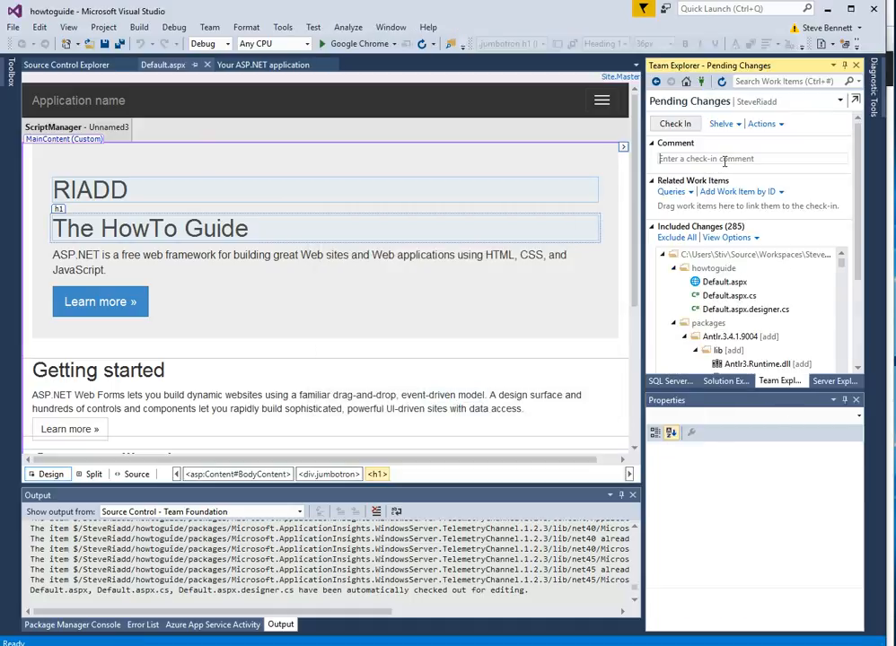
{"action": "type", "text": "just upda"}
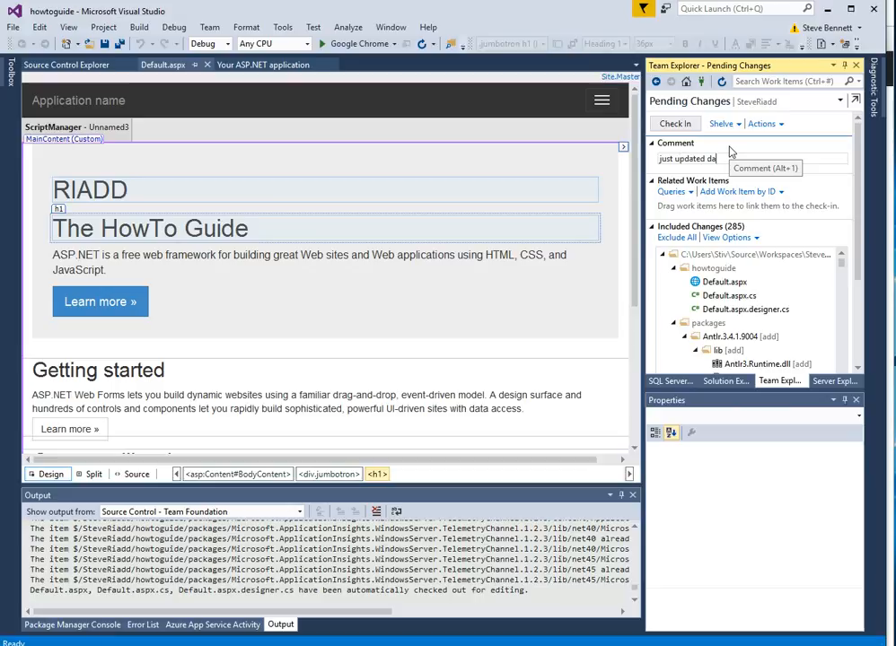
{"action": "type", "text": "ted default.aspx again"}
{"action": "left_click", "coordinate": [684, 124]}
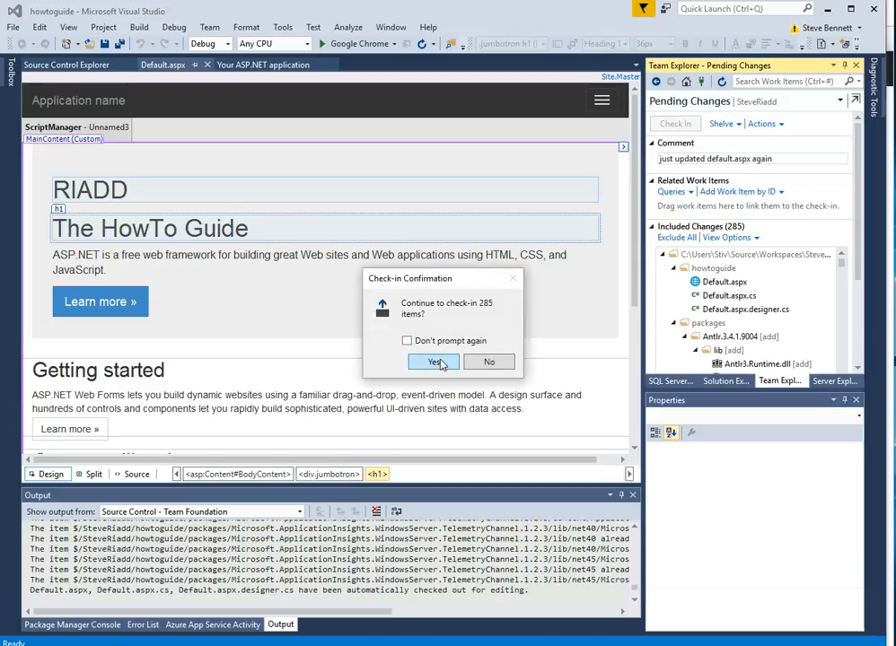
{"action": "left_click", "coordinate": [434, 362]}
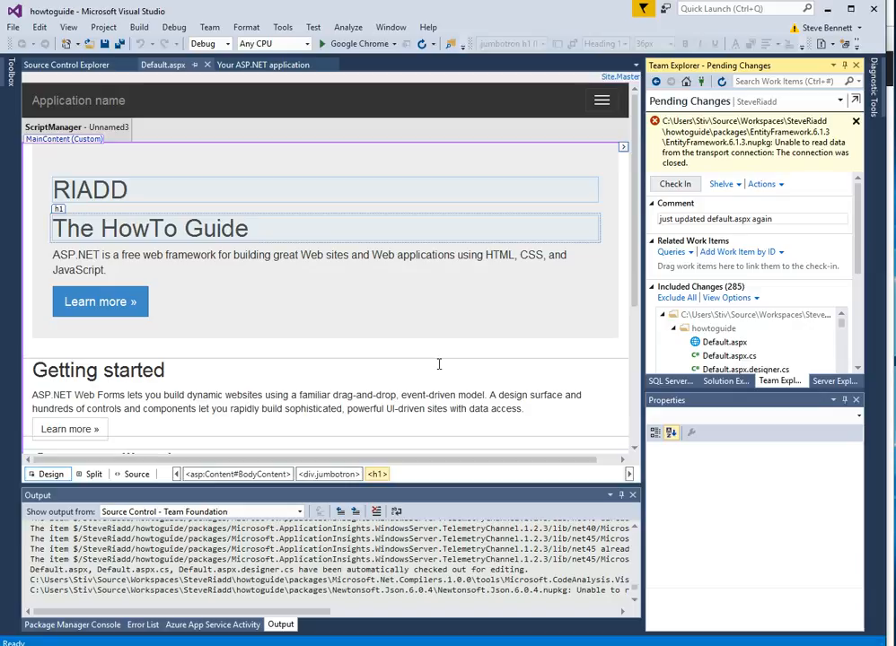
After the 285-item check-in fails, check in only the three changed files as changeset 9.
{"action": "left_click", "coordinate": [439, 363]}
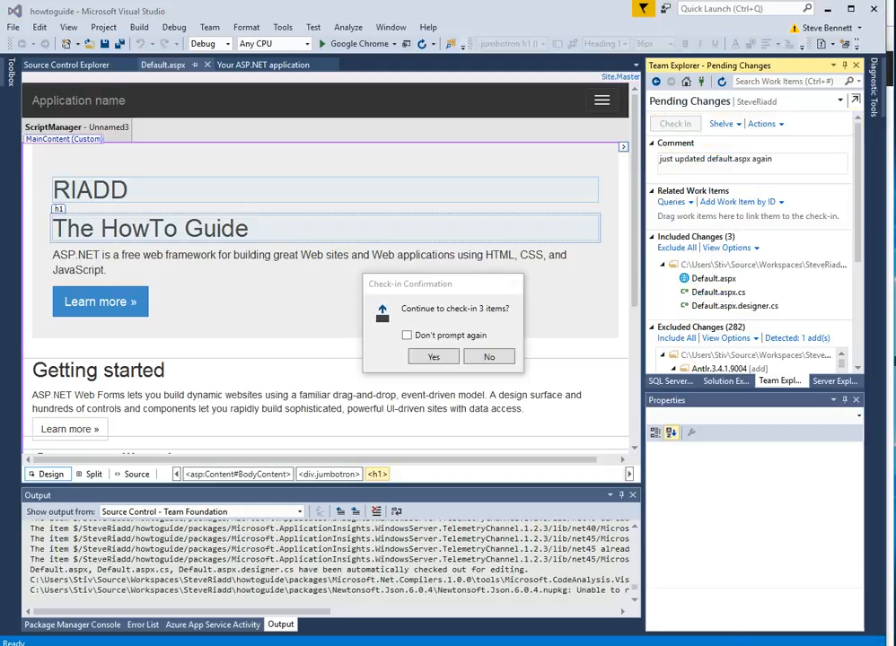
{"action": "left_click", "coordinate": [433, 357]}
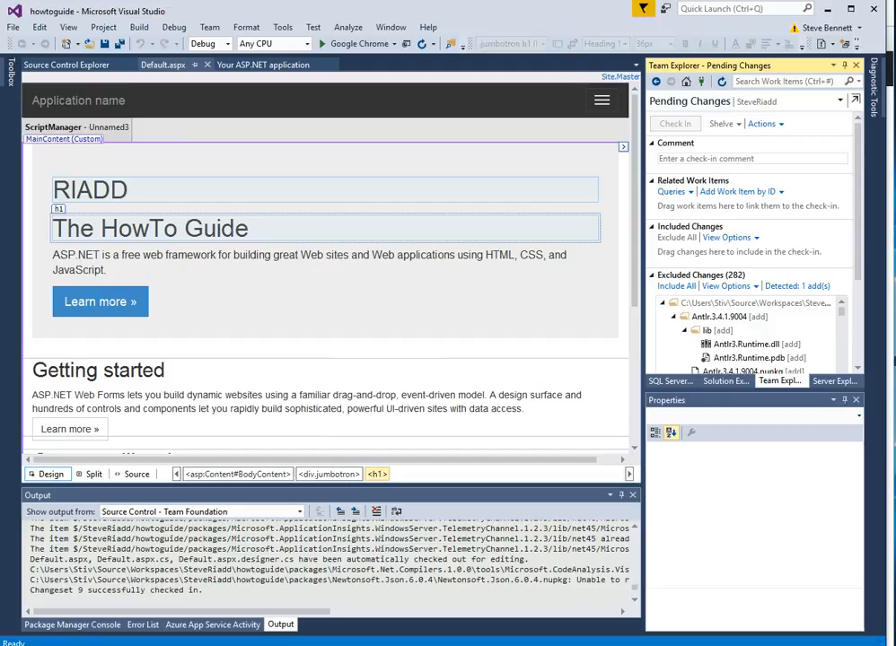
{"action": "mouse_move", "coordinate": [278, 645]}
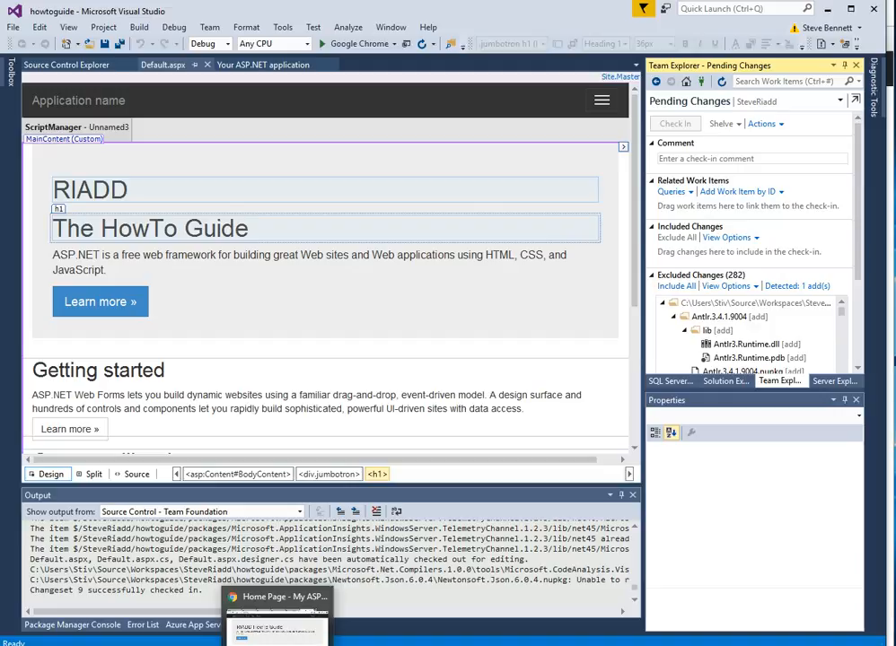
In Chrome, open the SteveRiadd project admin page and strip /_admin from the URL to load its Overview dashboard.
{"action": "left_click", "coordinate": [277, 629]}
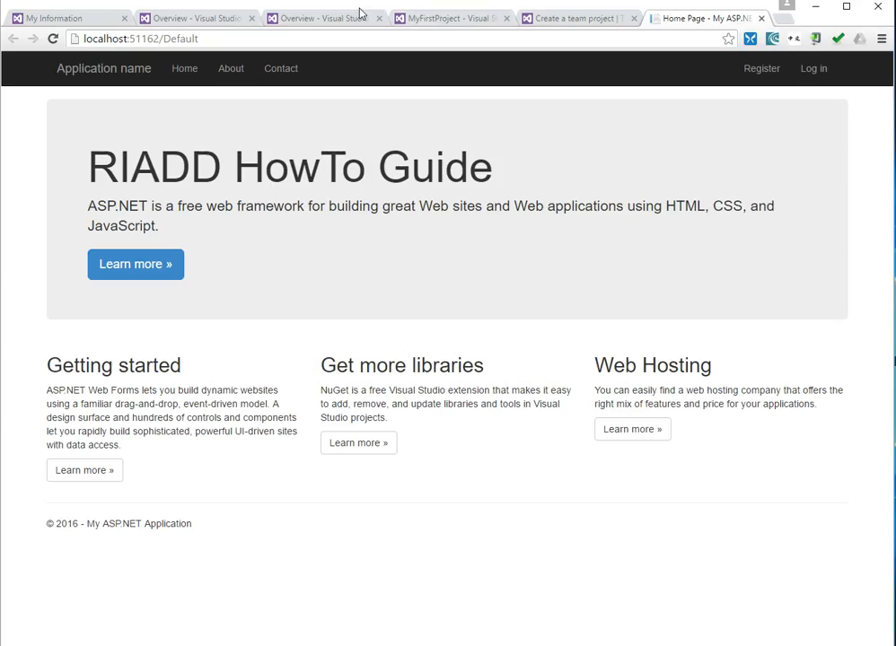
{"action": "left_click", "coordinate": [559, 13]}
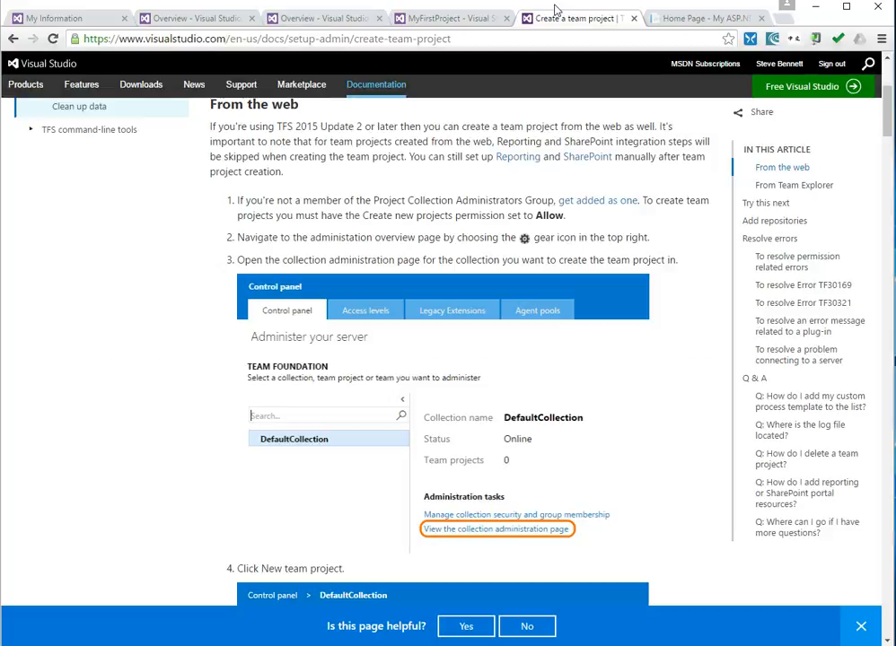
{"action": "left_click", "coordinate": [457, 17]}
{"action": "left_click", "coordinate": [89, 67]}
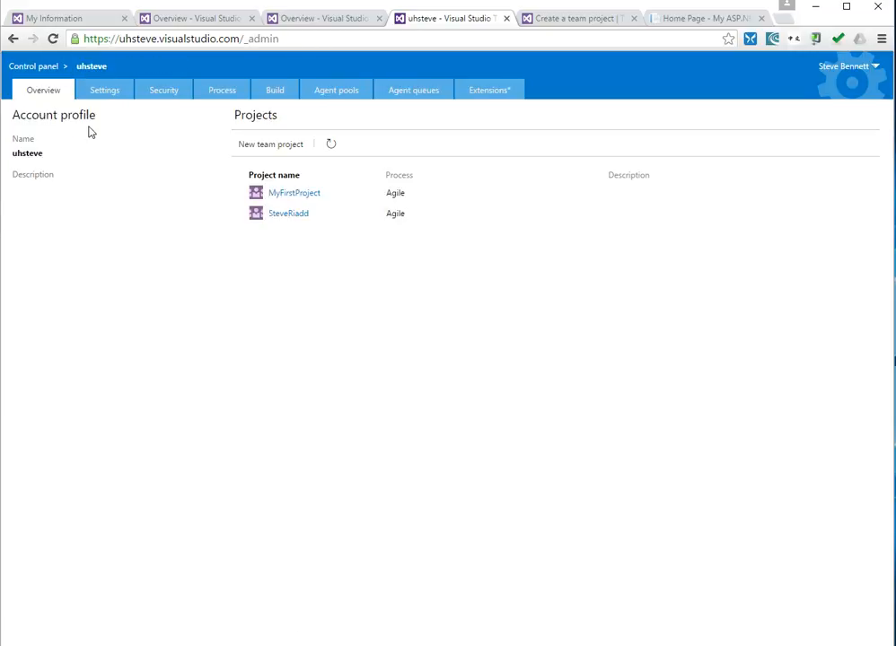
{"action": "left_click", "coordinate": [292, 218]}
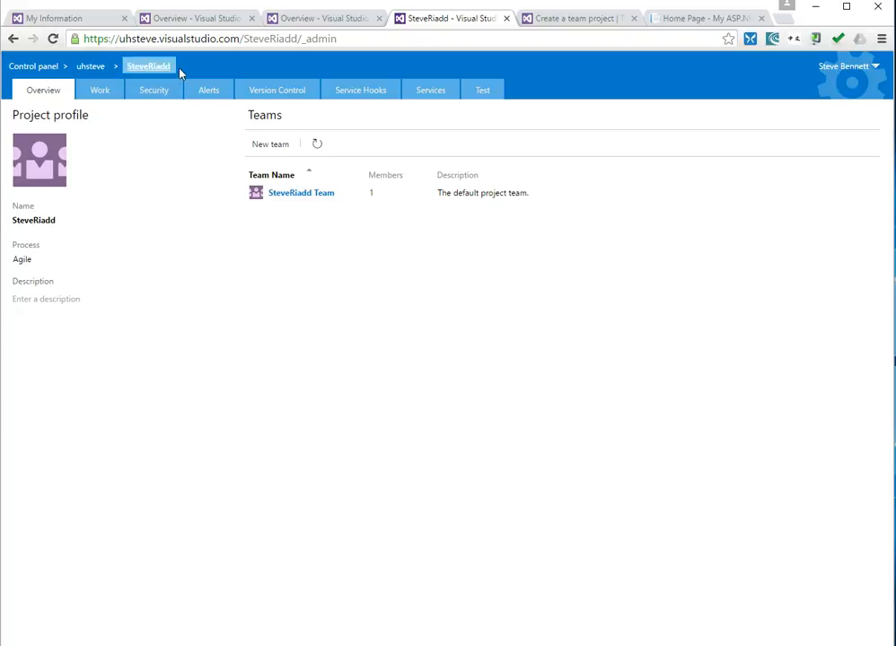
{"action": "left_click_drag", "start_coordinate": [299, 40], "coordinate": [385, 43]}
{"action": "key", "text": "BackSpace"}
{"action": "key", "text": "Return"}
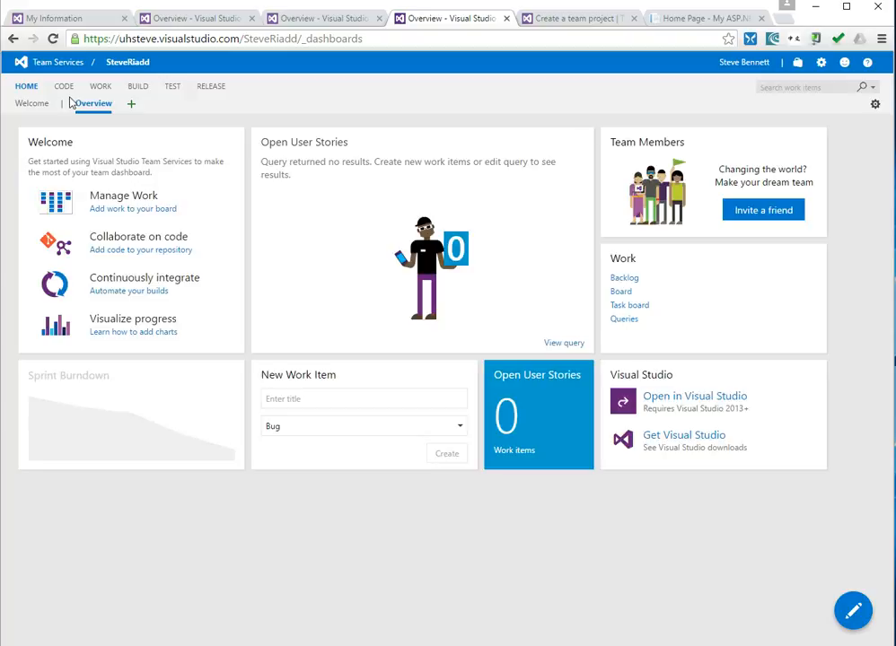
Browse Code to the inner howtoguide folder and confirm Default.aspx's comment 'just updated default.aspx again'.
{"action": "left_click", "coordinate": [71, 93]}
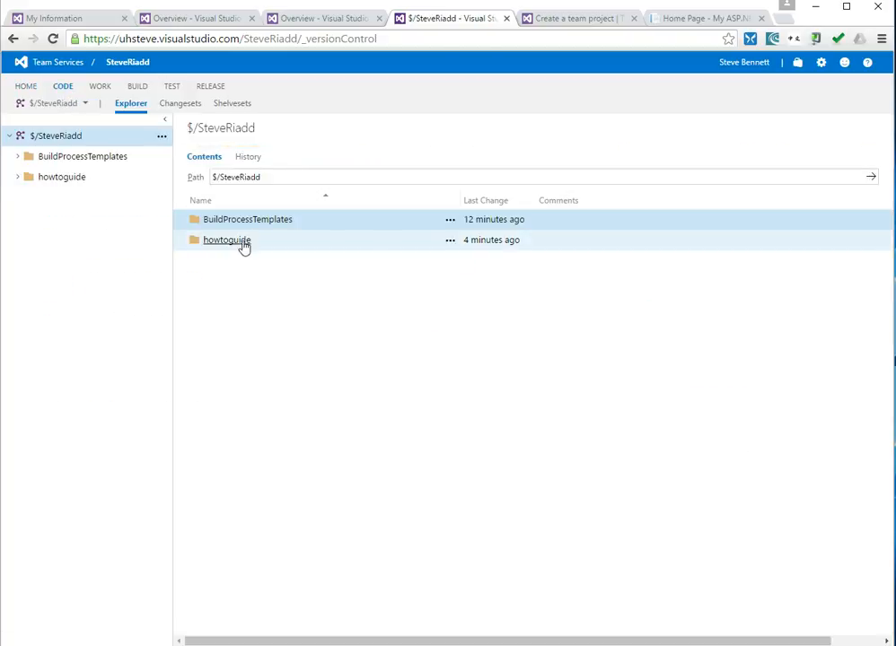
{"action": "left_click", "coordinate": [245, 249]}
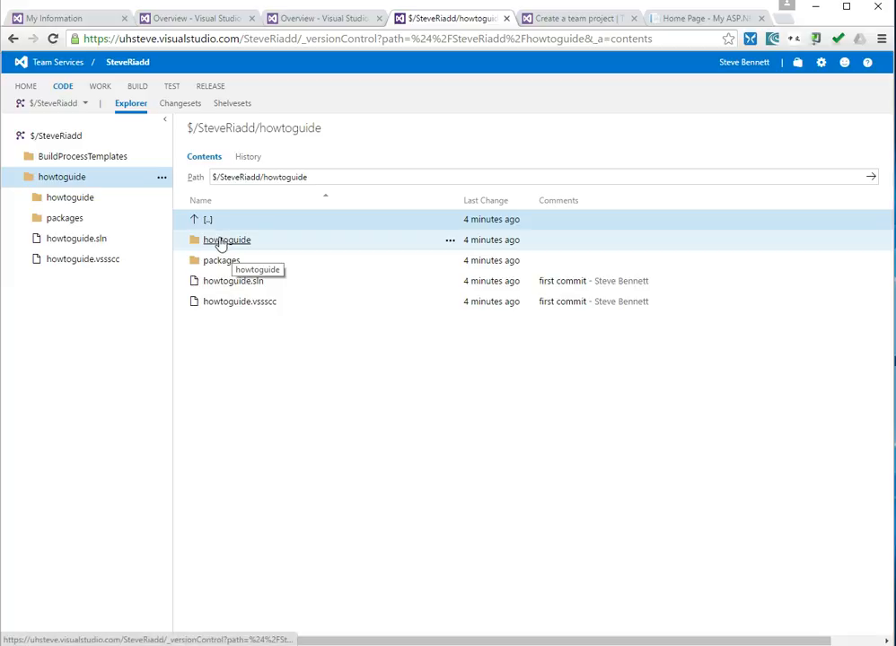
{"action": "left_click", "coordinate": [220, 244]}
{"action": "scroll", "coordinate": [640, 444], "scroll_direction": "down", "scroll_amount": 4}
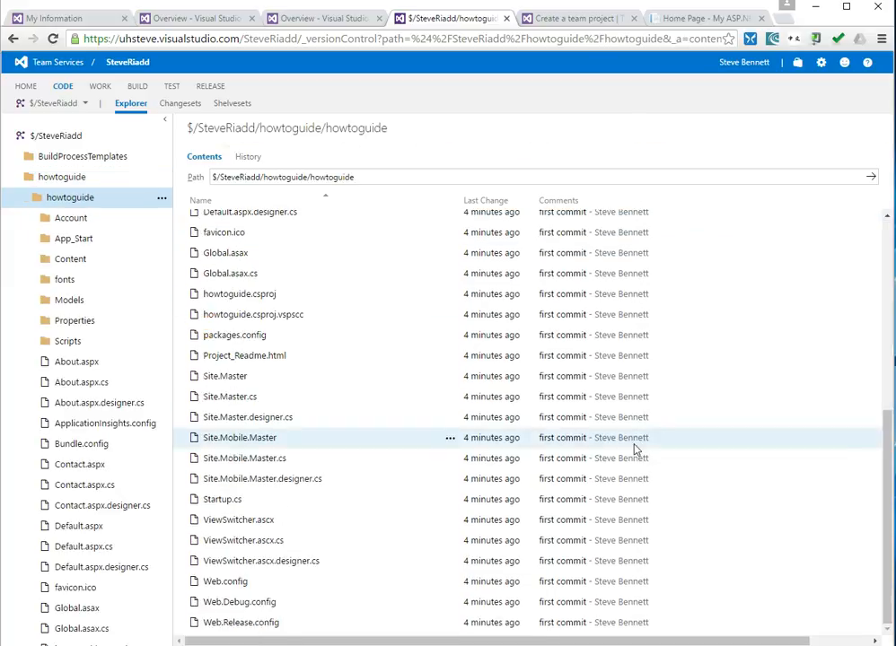
{"action": "scroll", "coordinate": [710, 476], "scroll_direction": "up", "scroll_amount": 4}
{"action": "scroll", "coordinate": [704, 467], "scroll_direction": "down", "scroll_amount": 5}
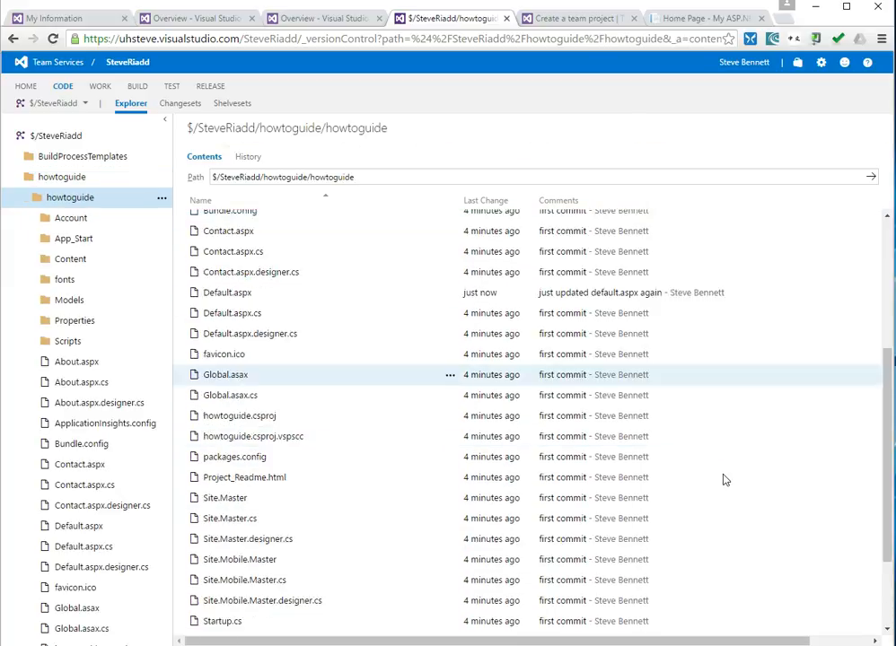
{"action": "scroll", "coordinate": [727, 478], "scroll_direction": "up", "scroll_amount": 3}
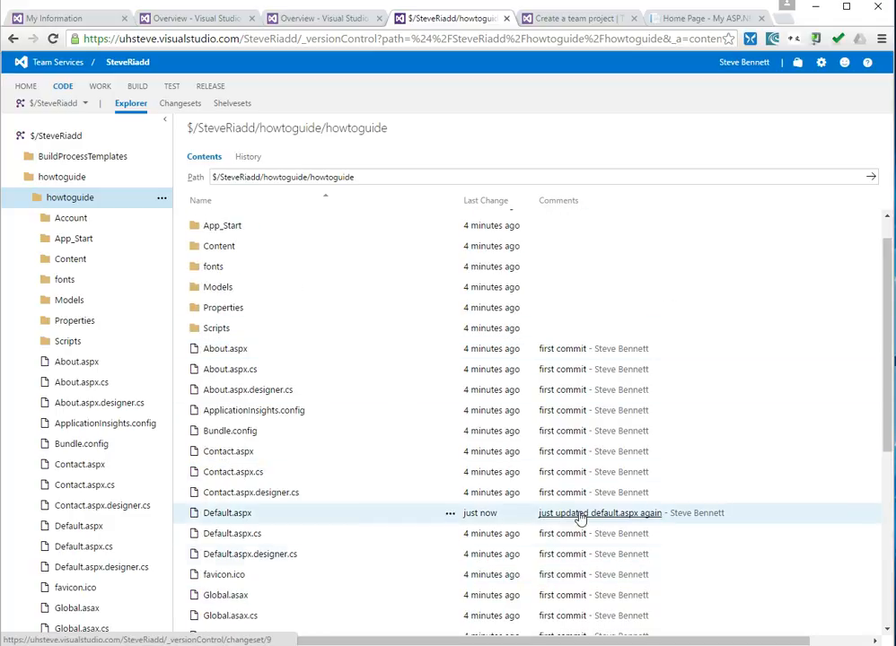
{"action": "scroll", "coordinate": [700, 544], "scroll_direction": "down", "scroll_amount": 4}
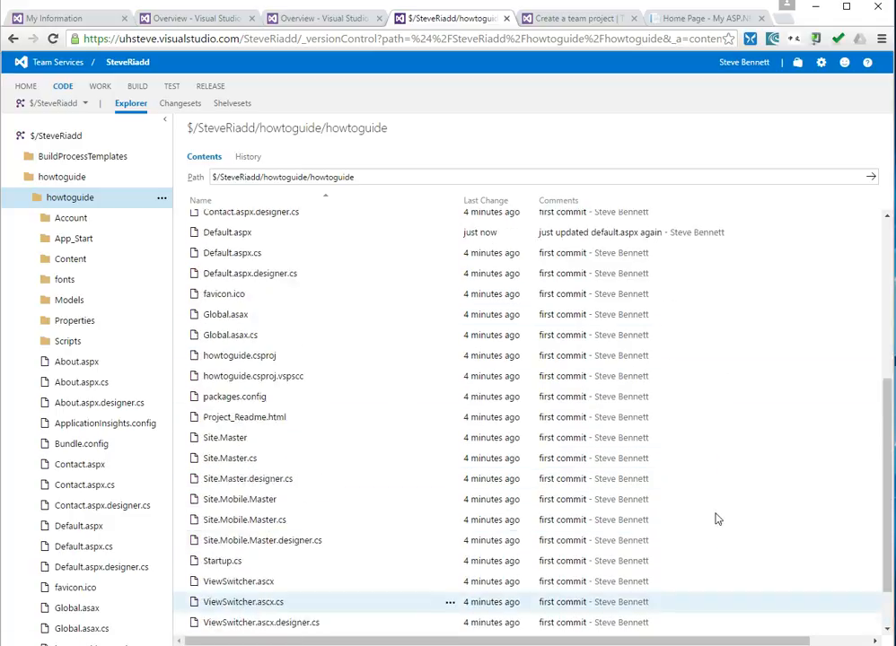
{"action": "scroll", "coordinate": [726, 544], "scroll_direction": "up", "scroll_amount": 5}
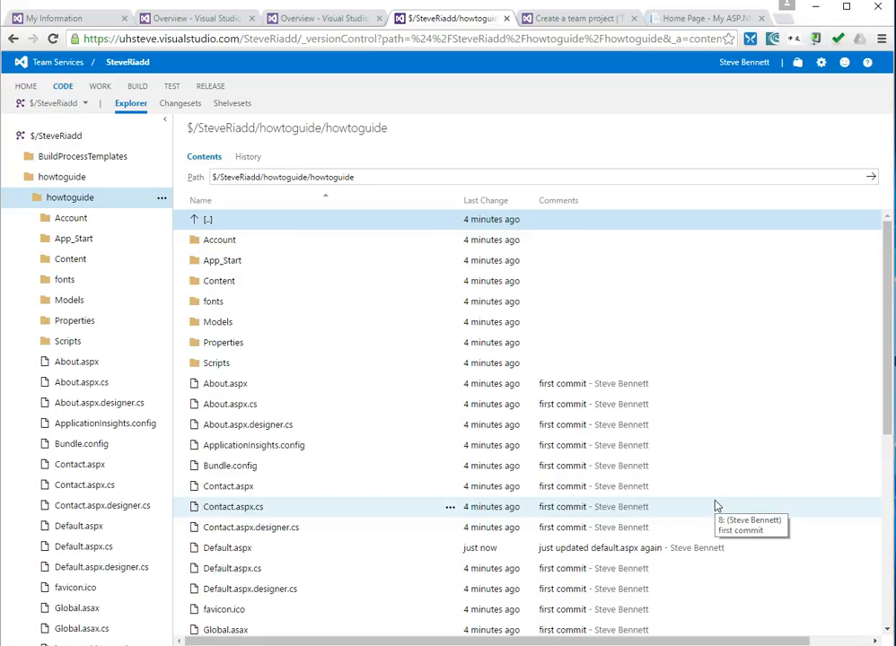